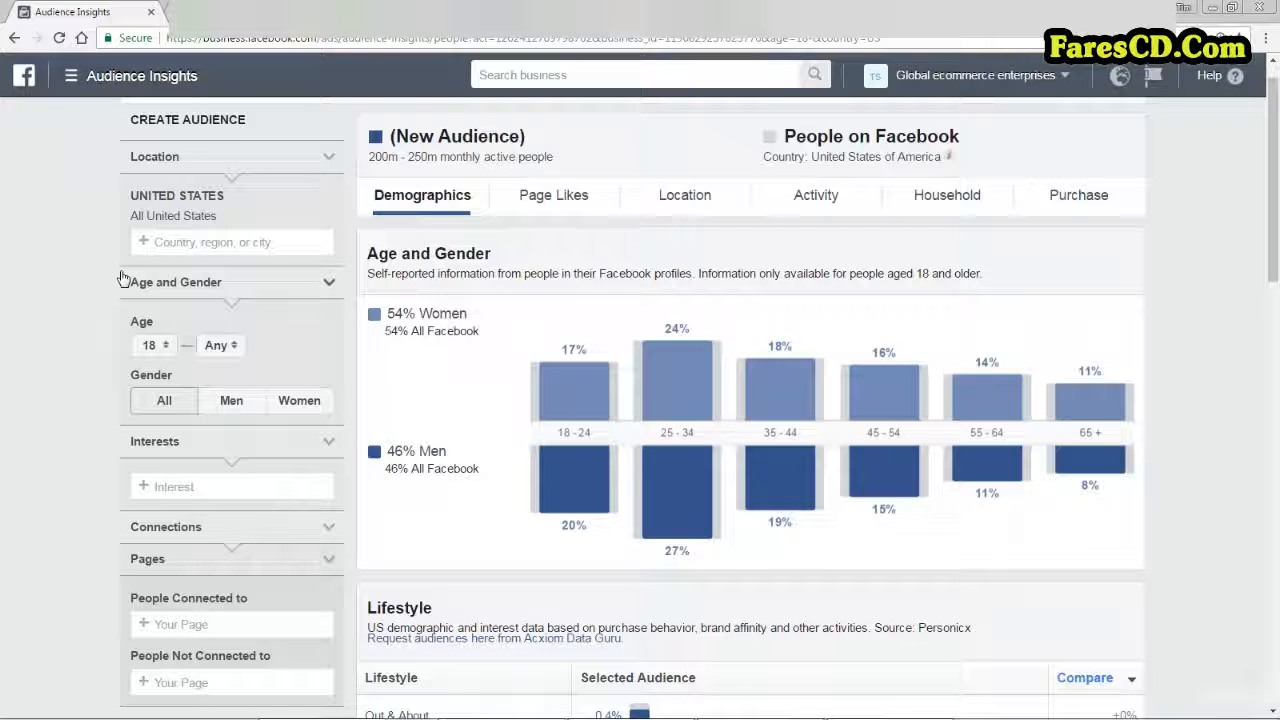
click(71, 85)
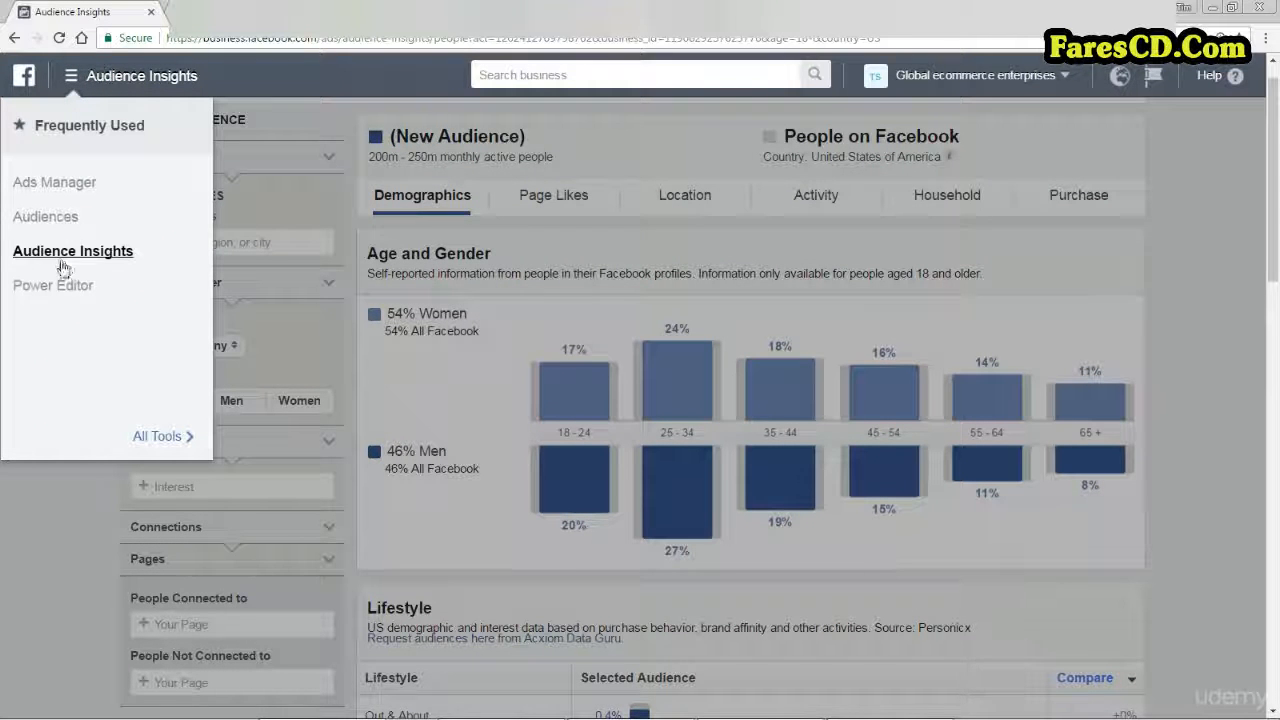
click(72, 479)
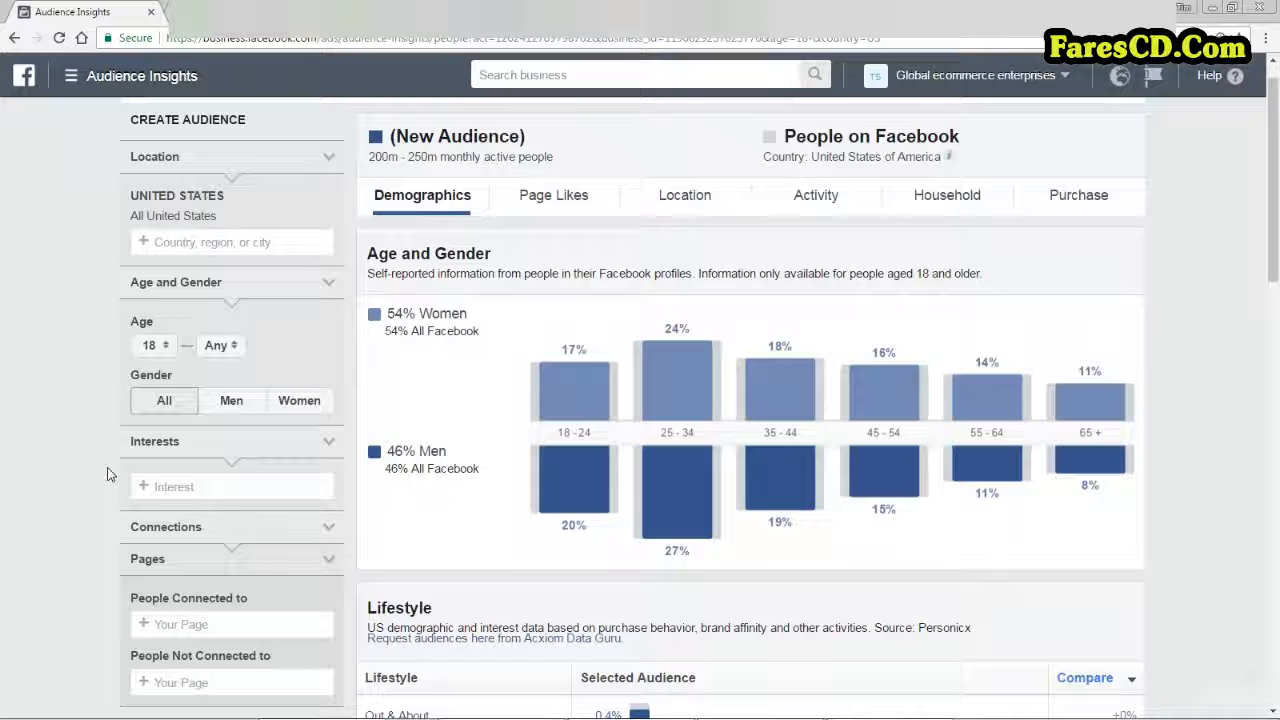
Step: Add Jewelry as an interest for the new United States audience
click(178, 488)
text(jewel)
key(Return)
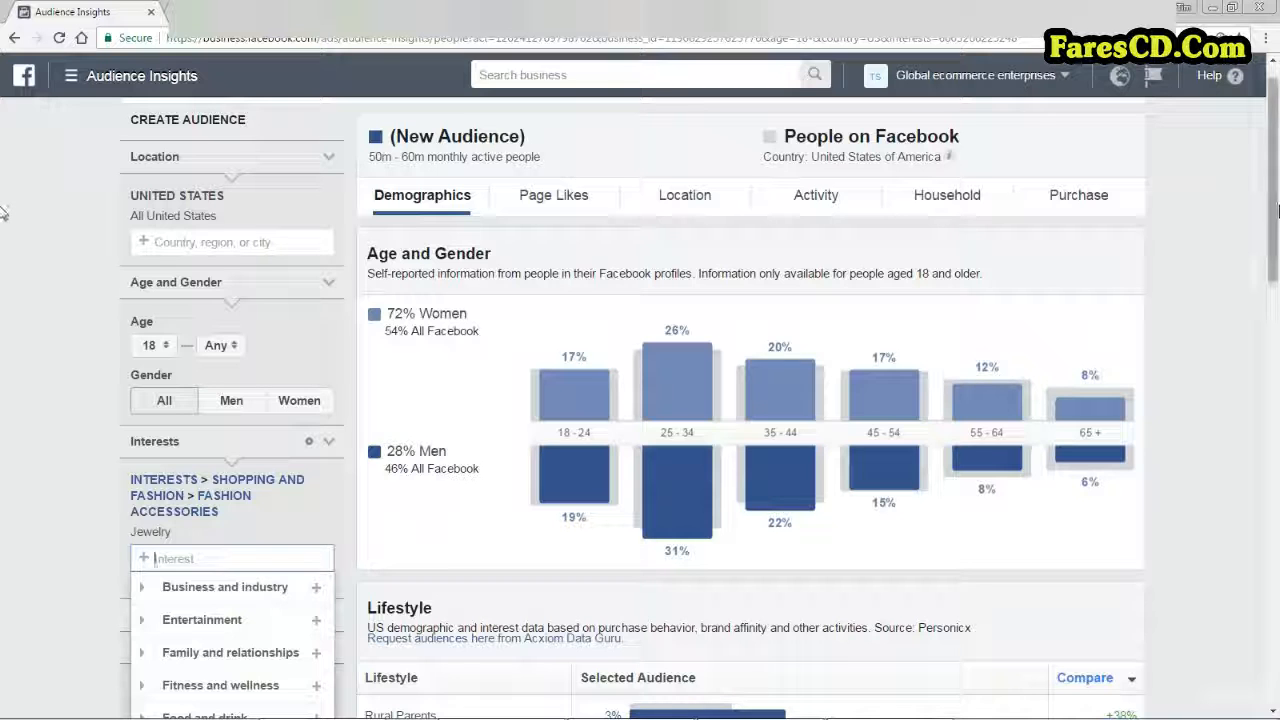
Step: Review the Jewelry audience's demographics, including lifestyle, relationship status, education level and job titles
drag(1275, 211, 1269, 362)
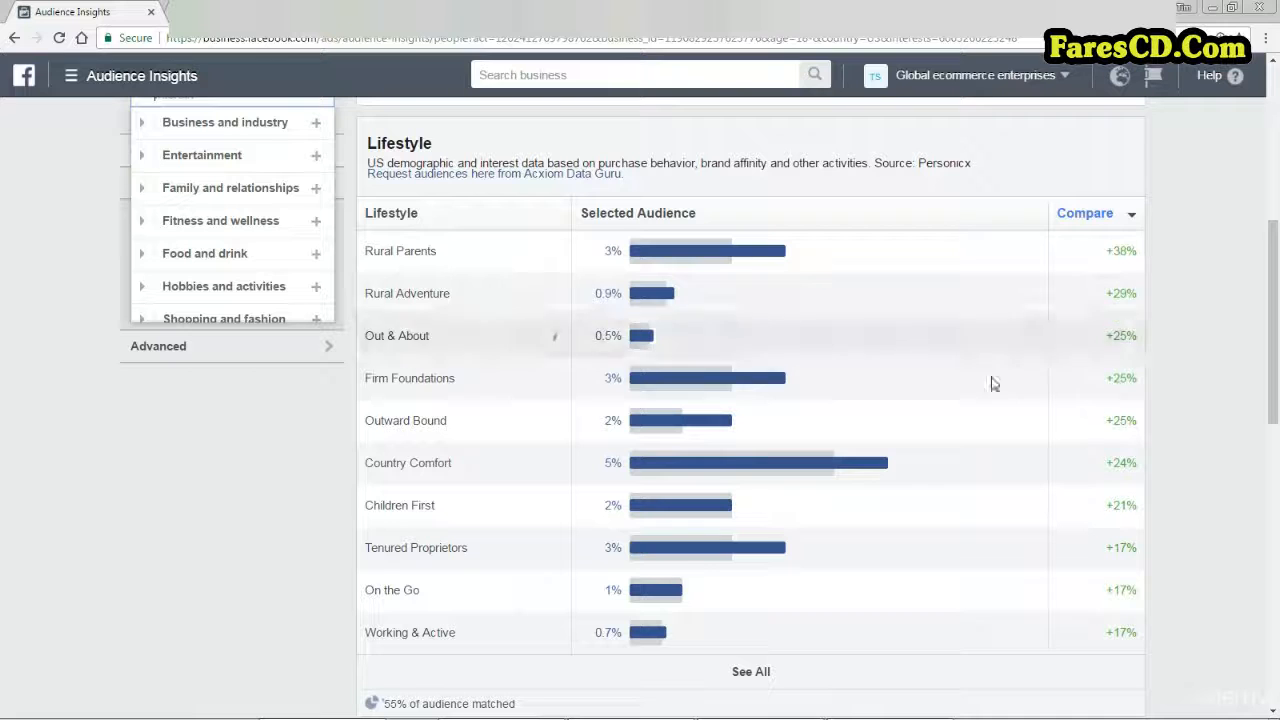
scroll(622, 427, down, 2)
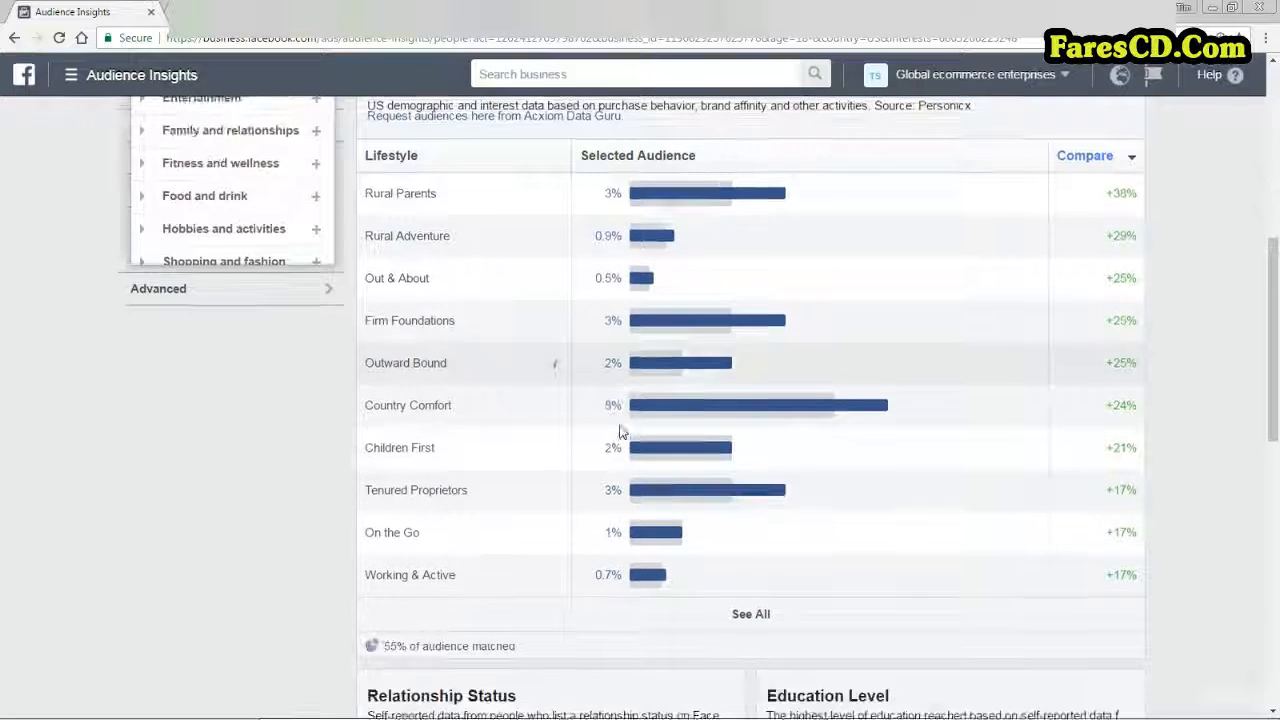
scroll(620, 424, down, 3)
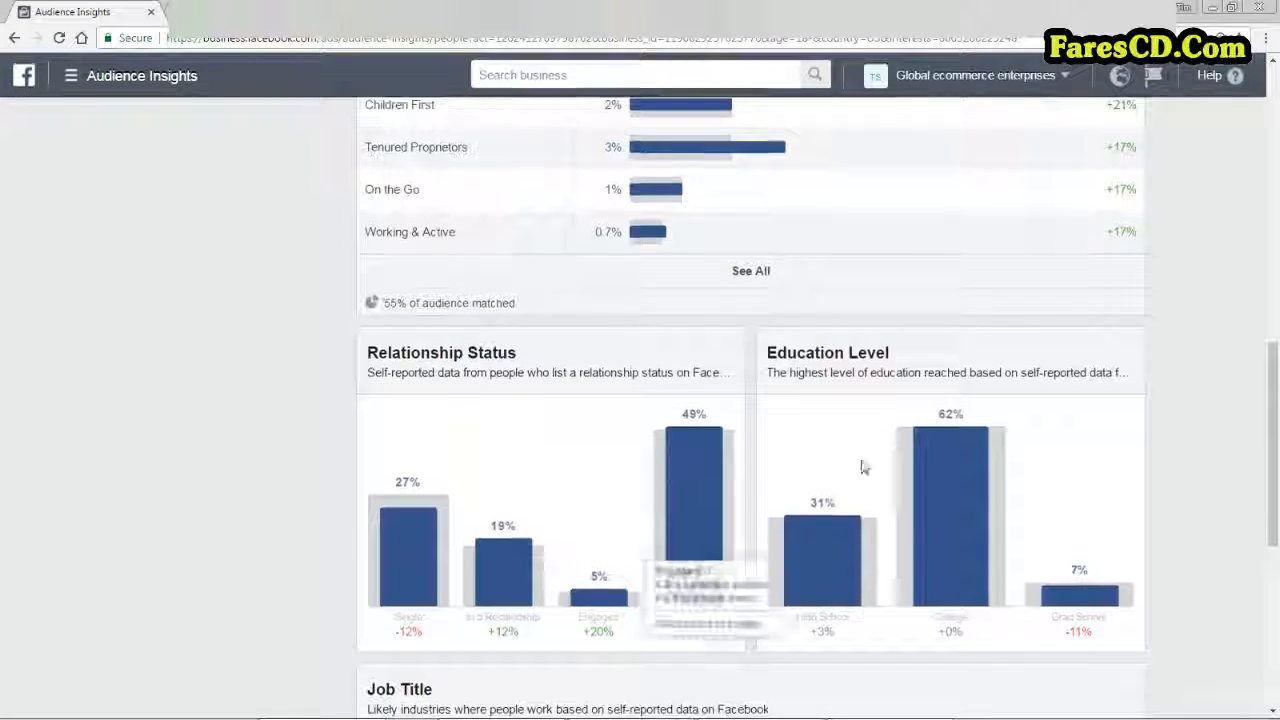
scroll(408, 470, down, 3)
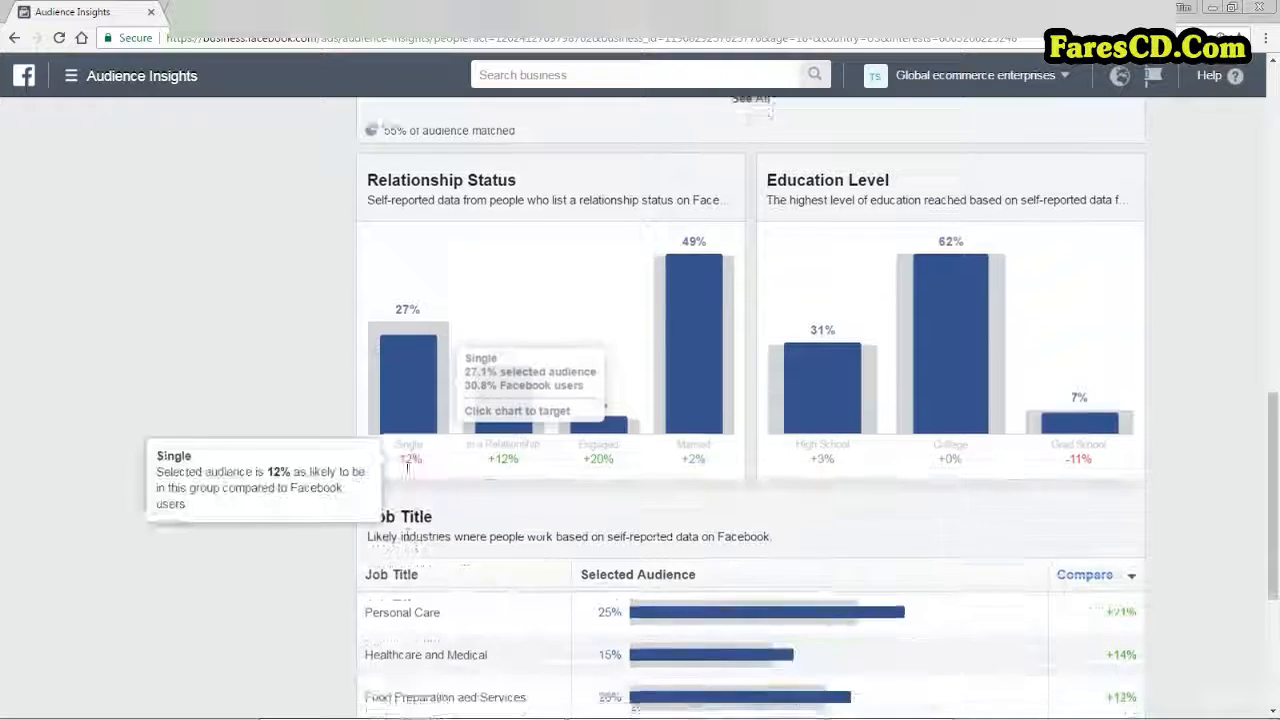
scroll(742, 493, down, 2)
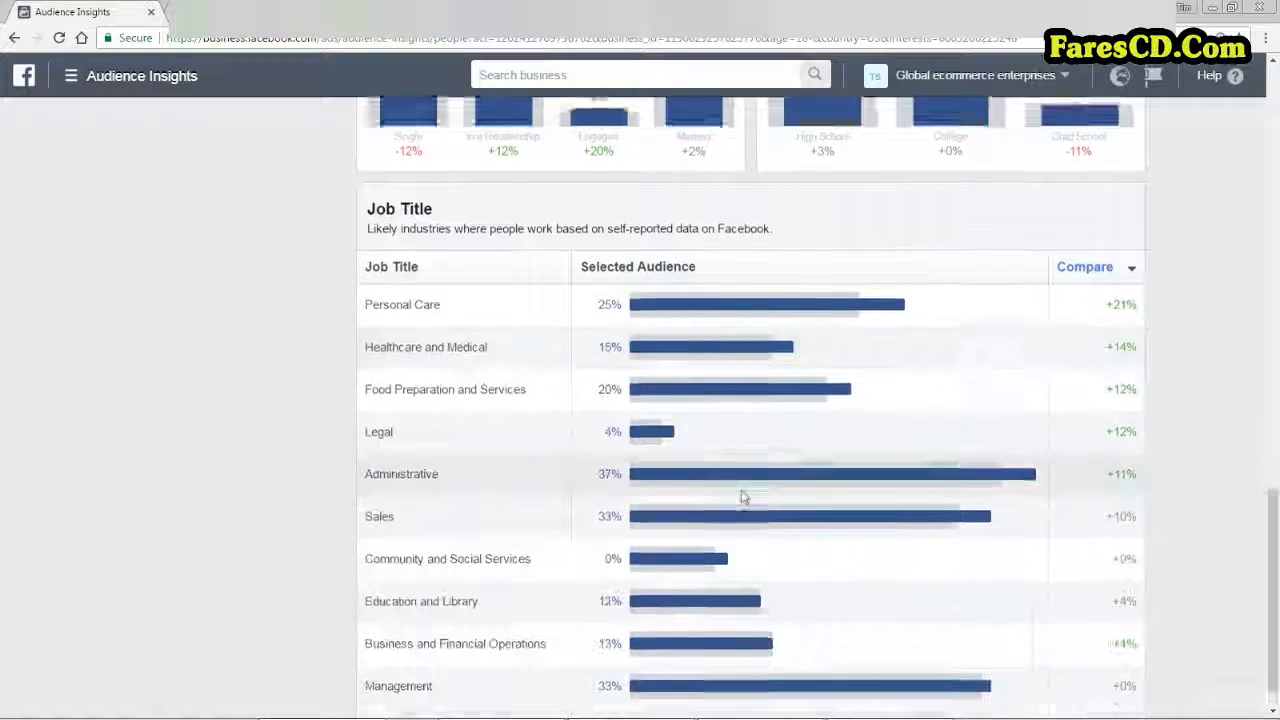
scroll(742, 493, up, 10)
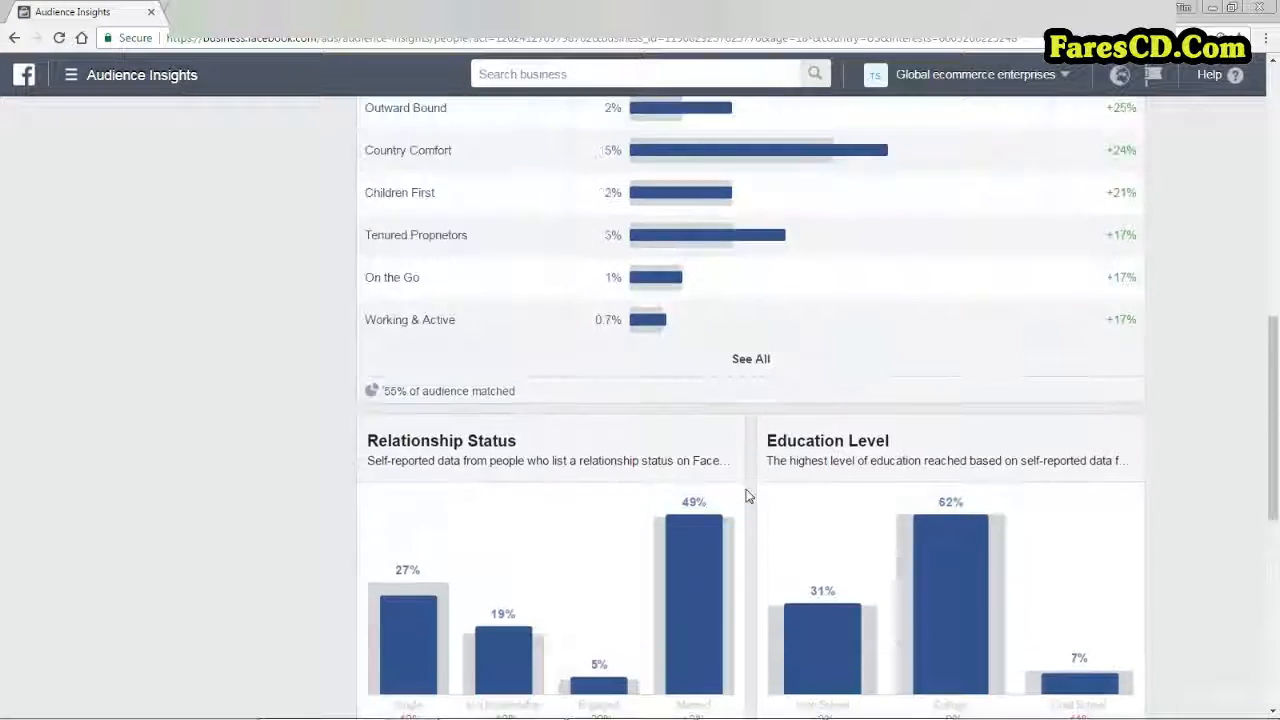
scroll(748, 493, up, 5)
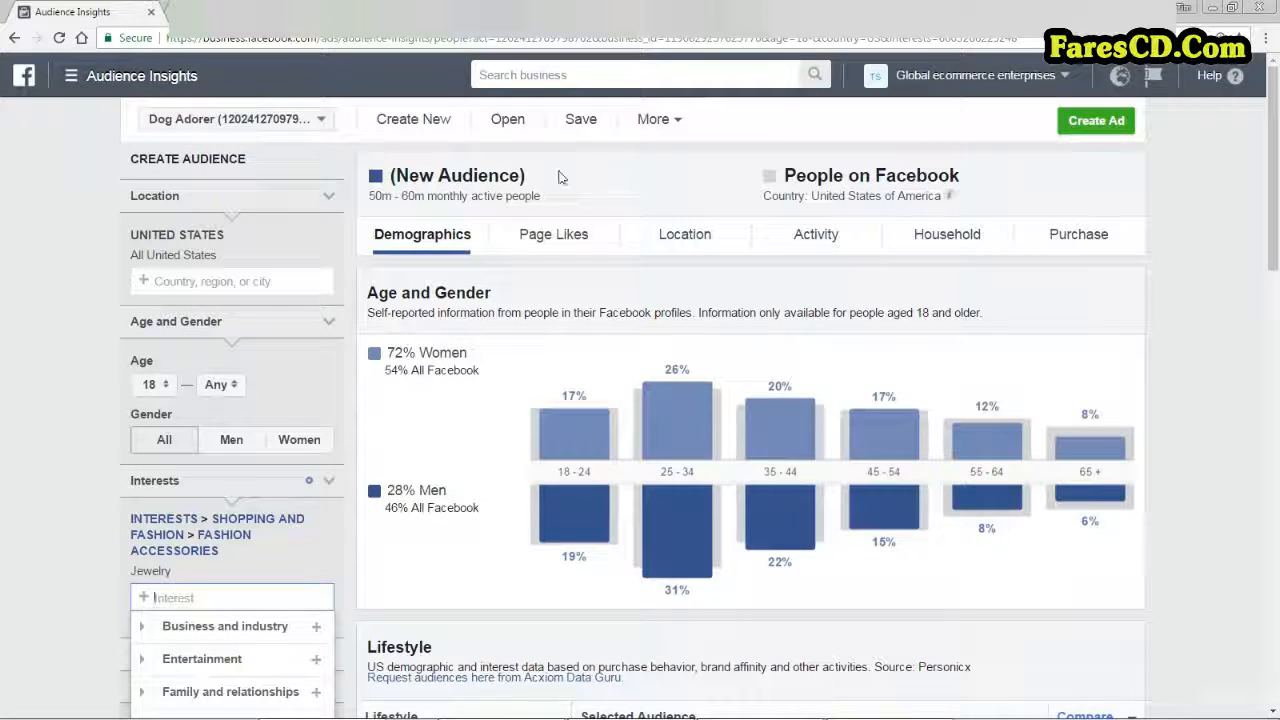
Step: Examine the top categories and the most relevant Facebook pages liked by the Jewelry audience
click(572, 247)
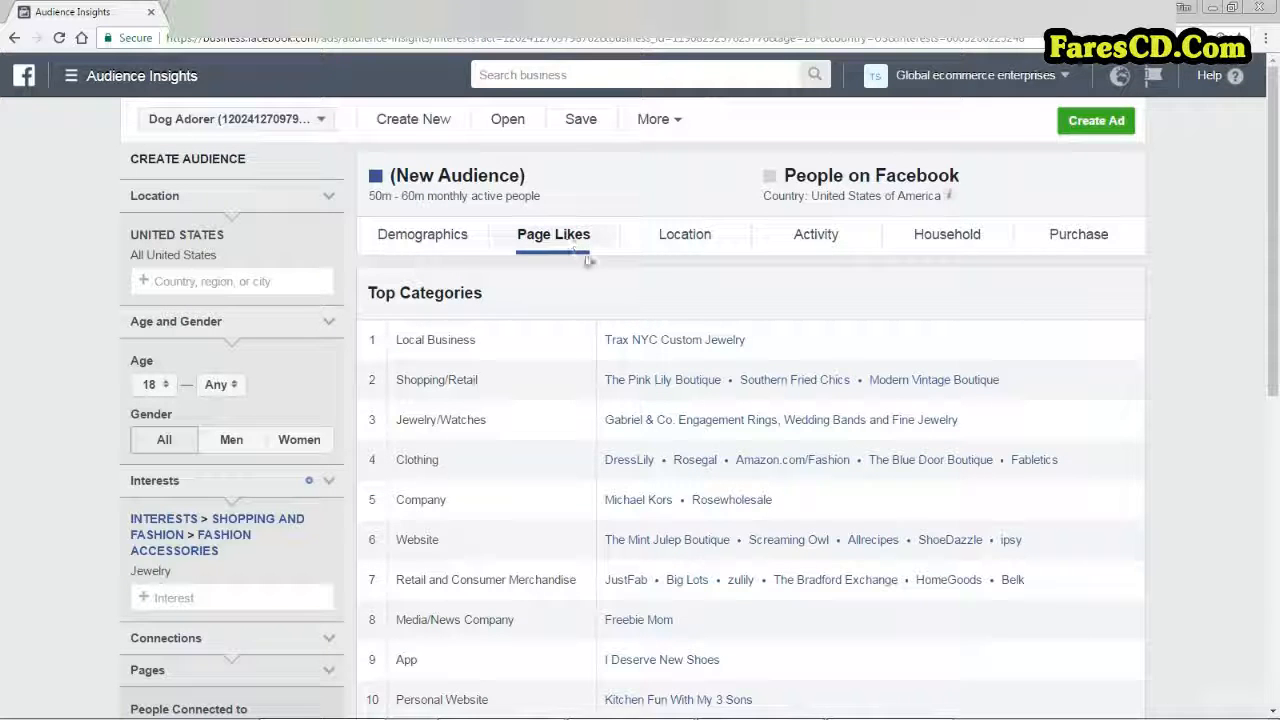
scroll(720, 310, down, 3)
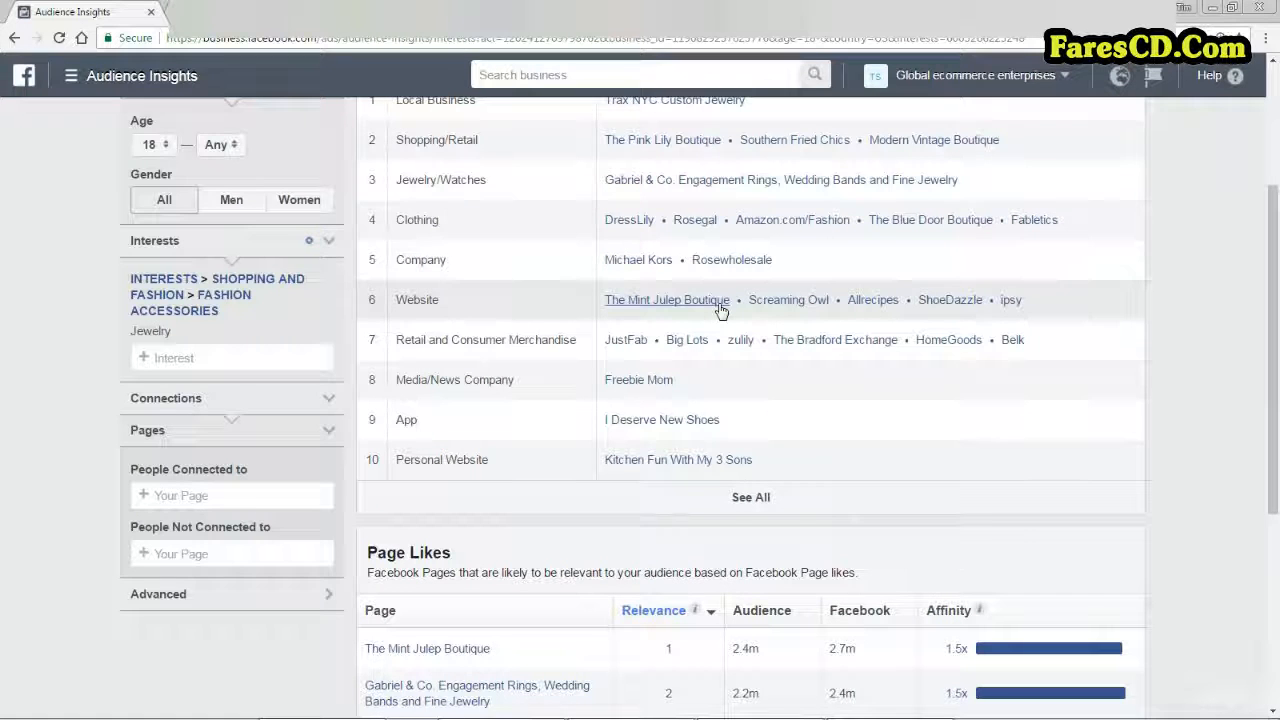
scroll(720, 310, down, 3)
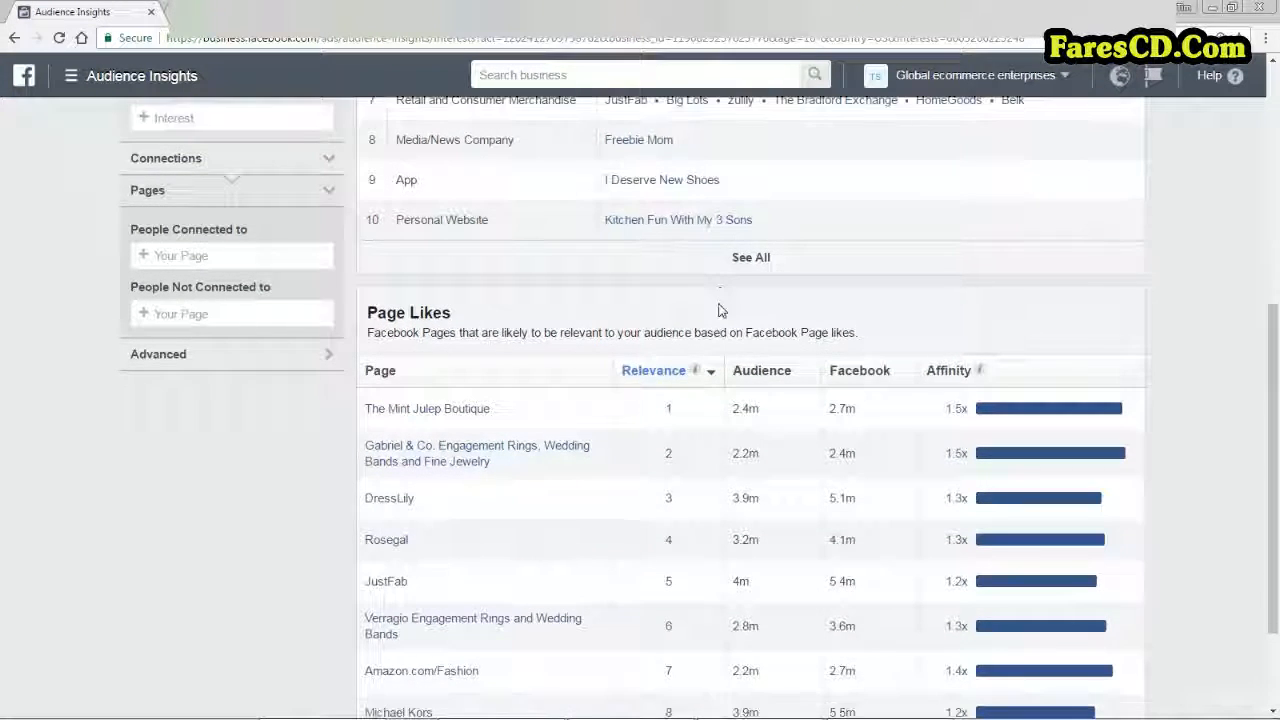
scroll(720, 310, down, 1)
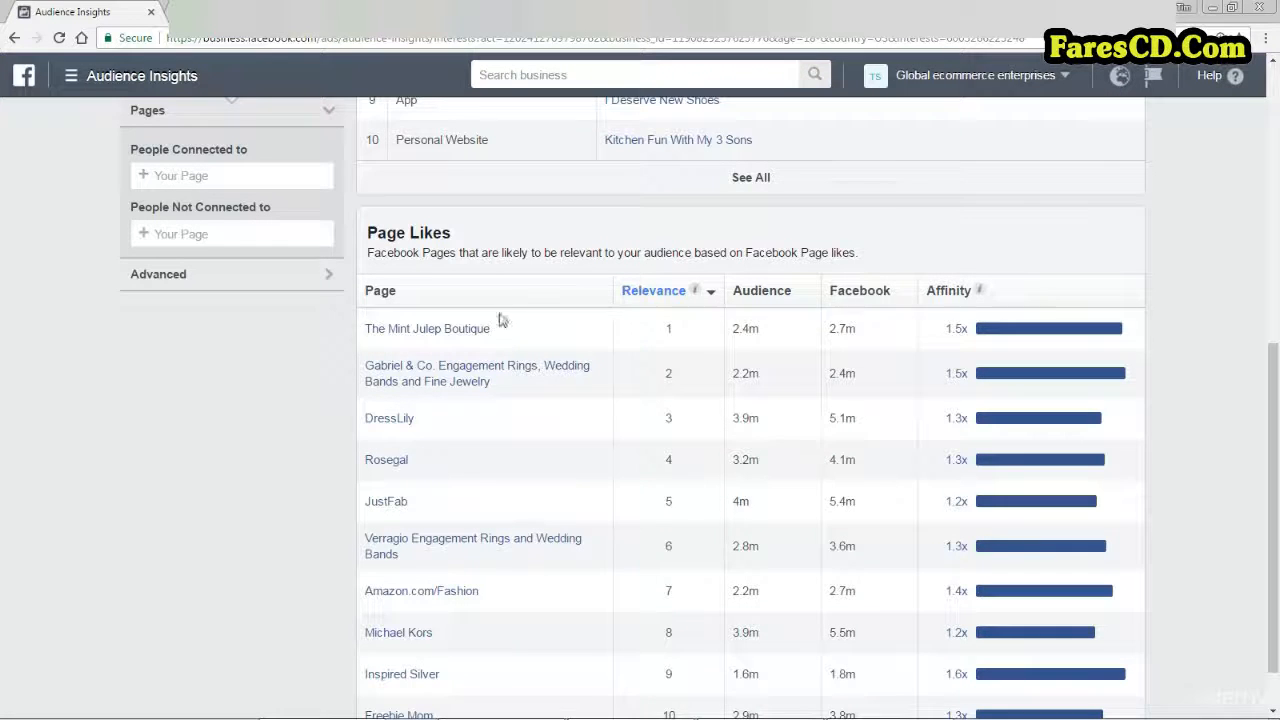
mouse_move(427, 340)
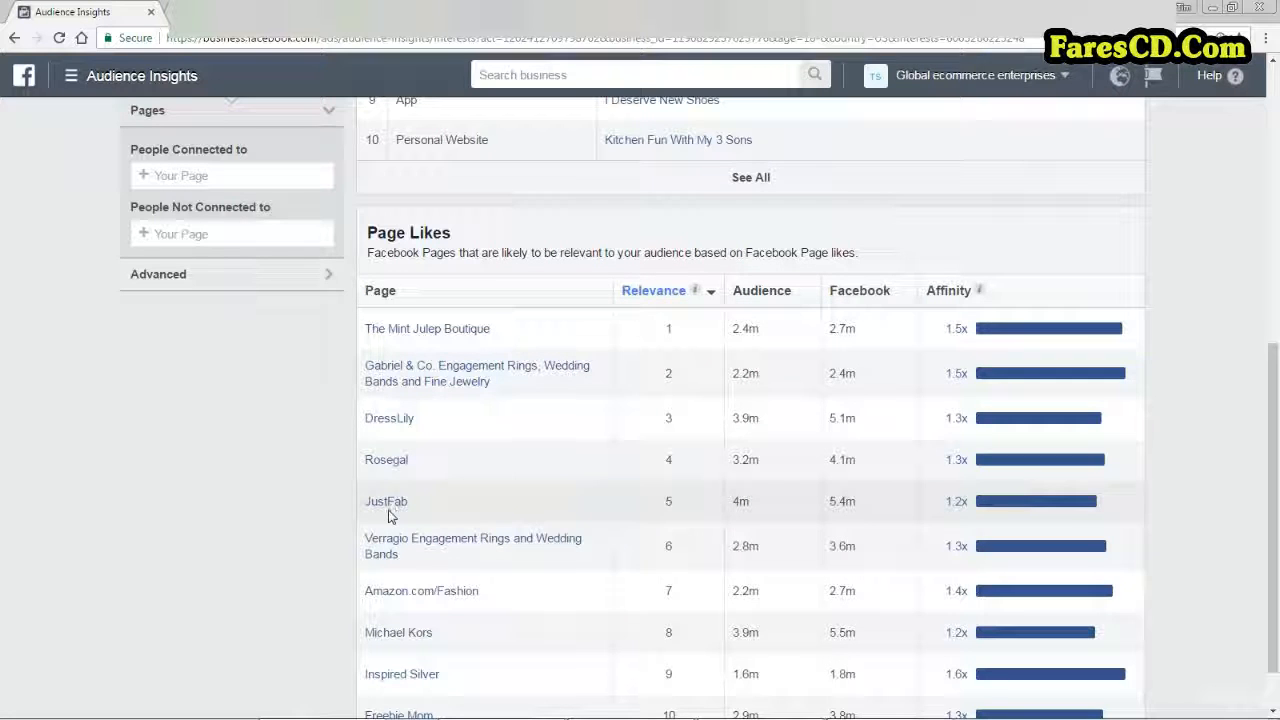
mouse_move(390, 510)
scroll(309, 576, down, 1)
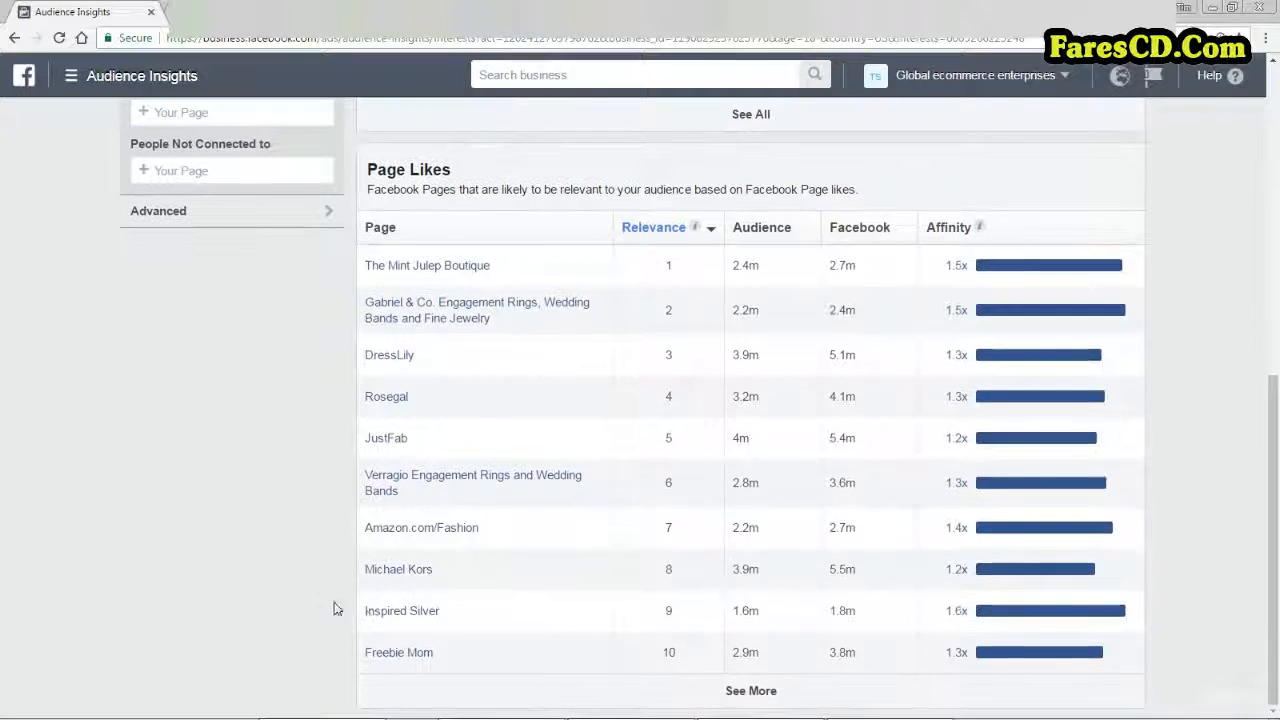
mouse_move(396, 618)
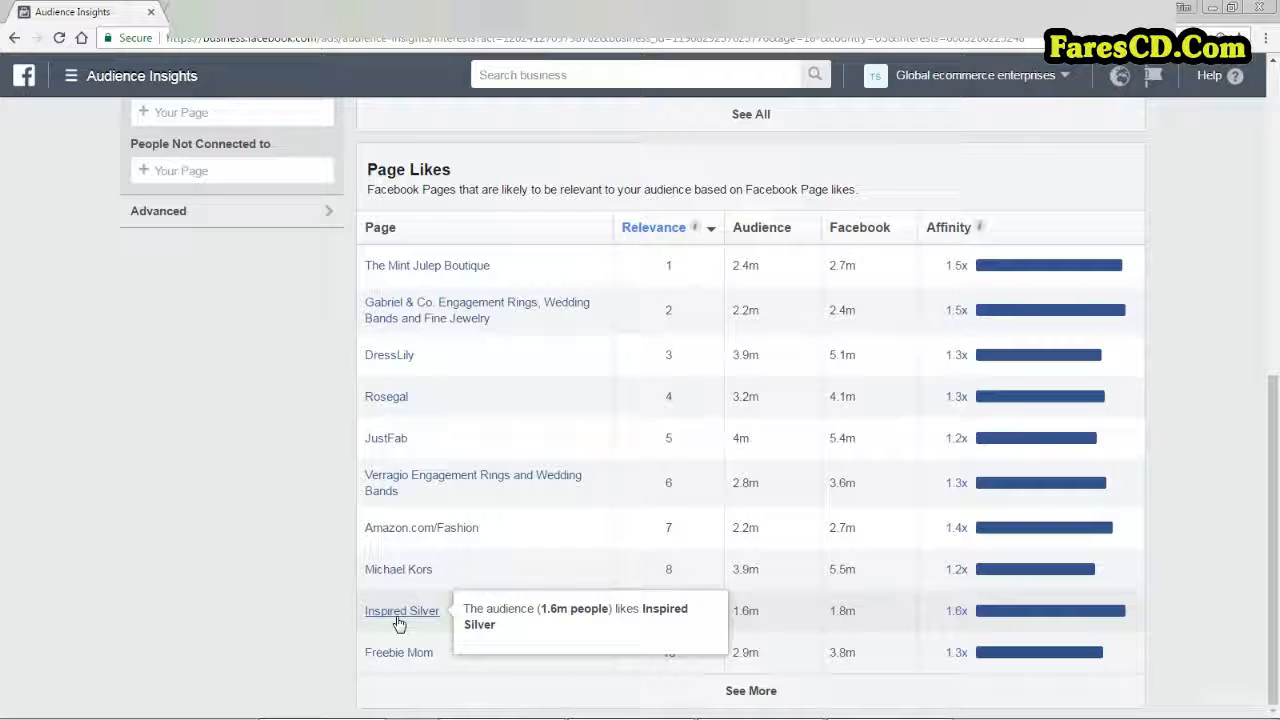
scroll(294, 451, up, 10)
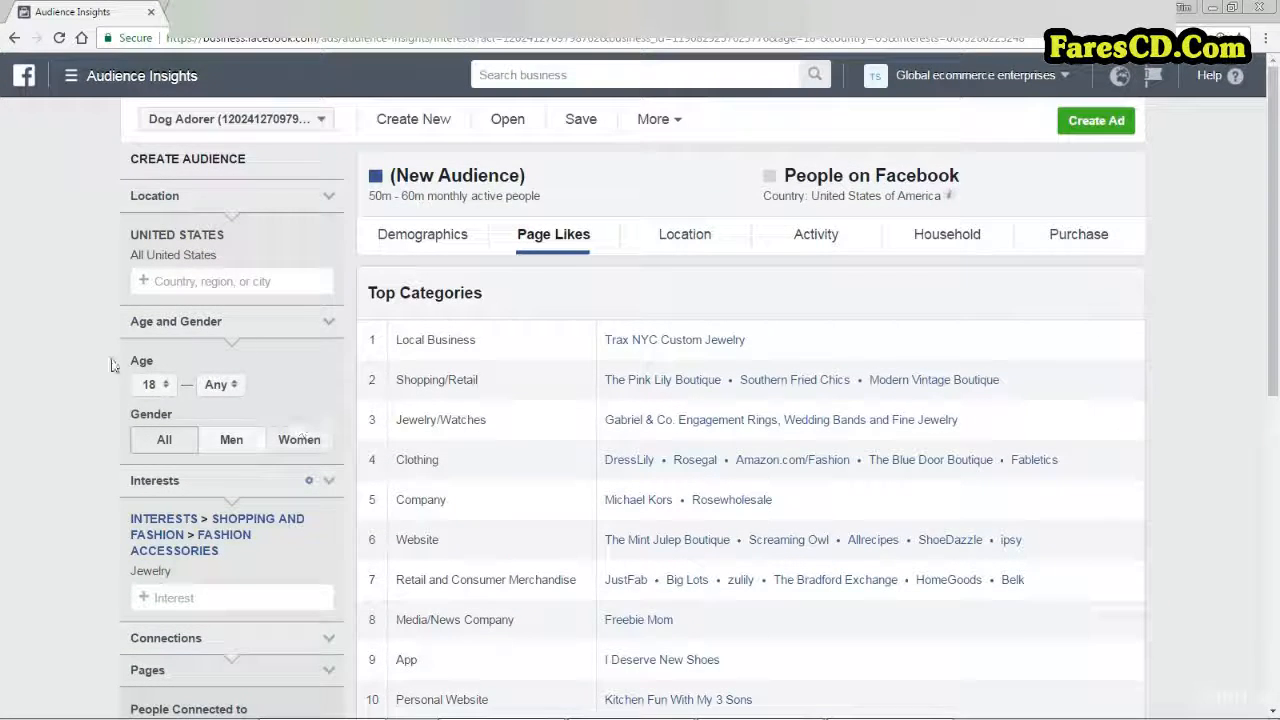
Step: Return to the demographics and narrow the audience to women with a minimum age of 30
click(432, 236)
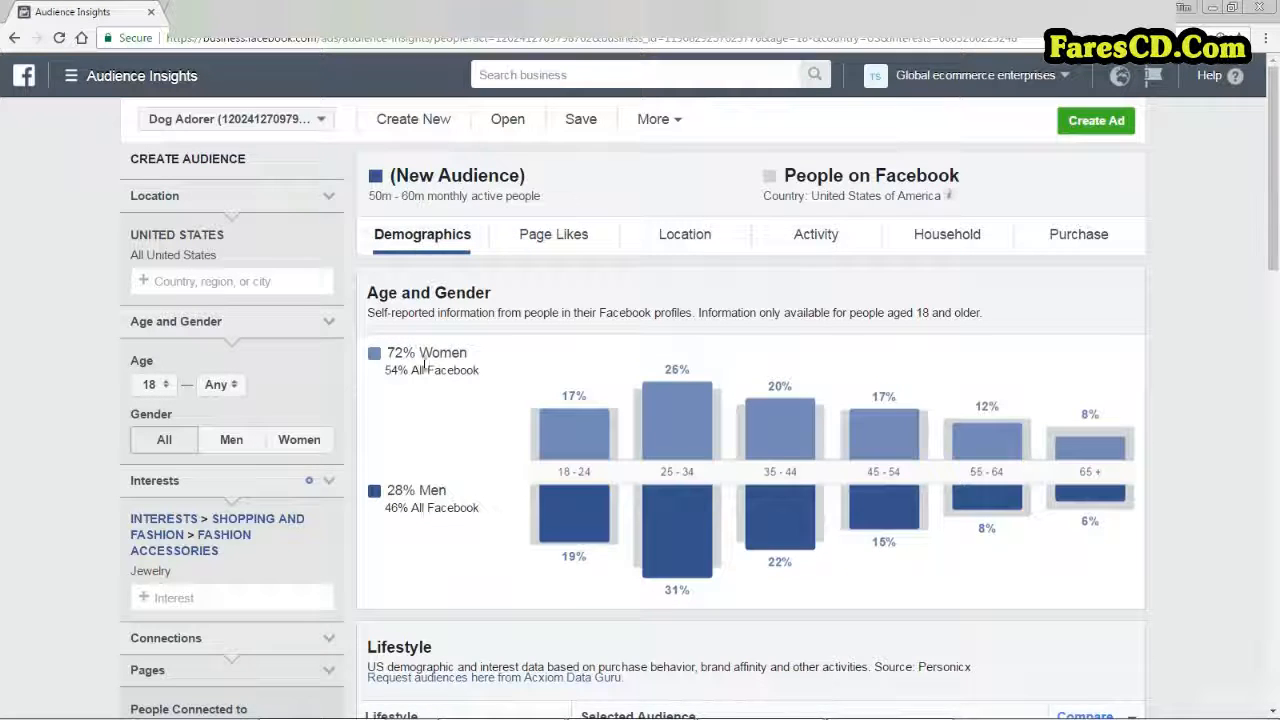
click(304, 448)
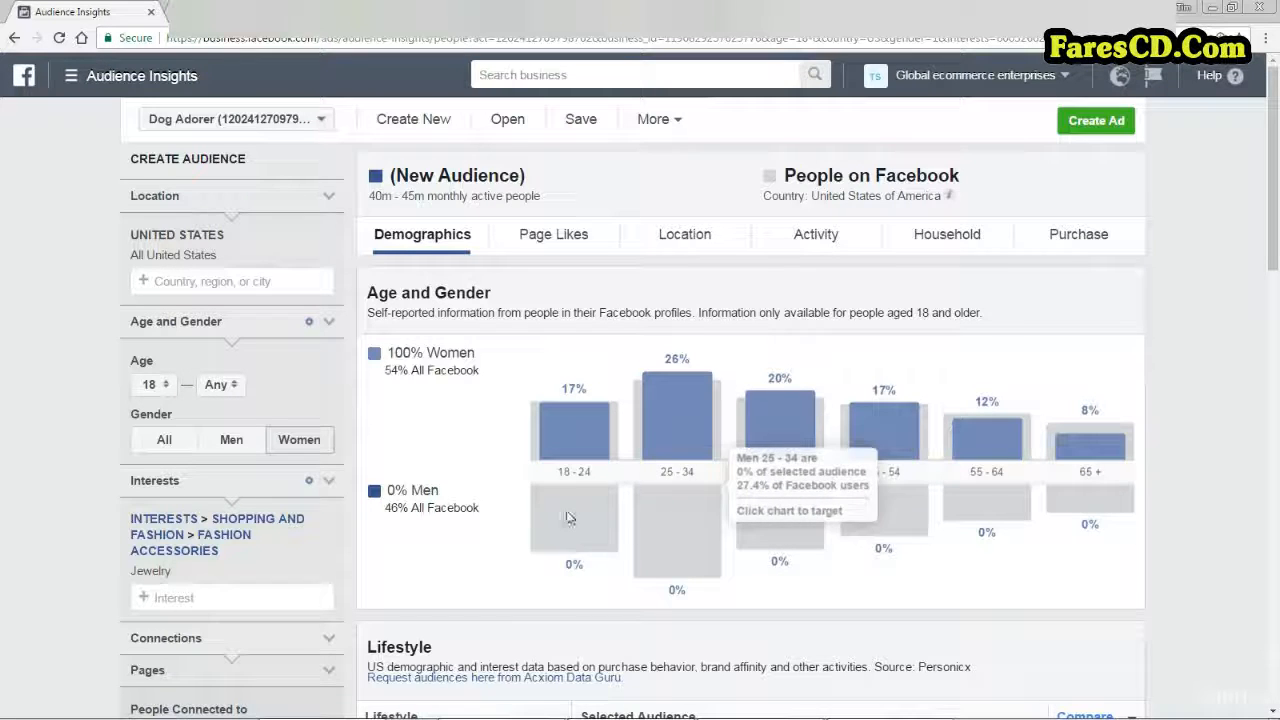
click(168, 386)
scroll(172, 400, down, 3)
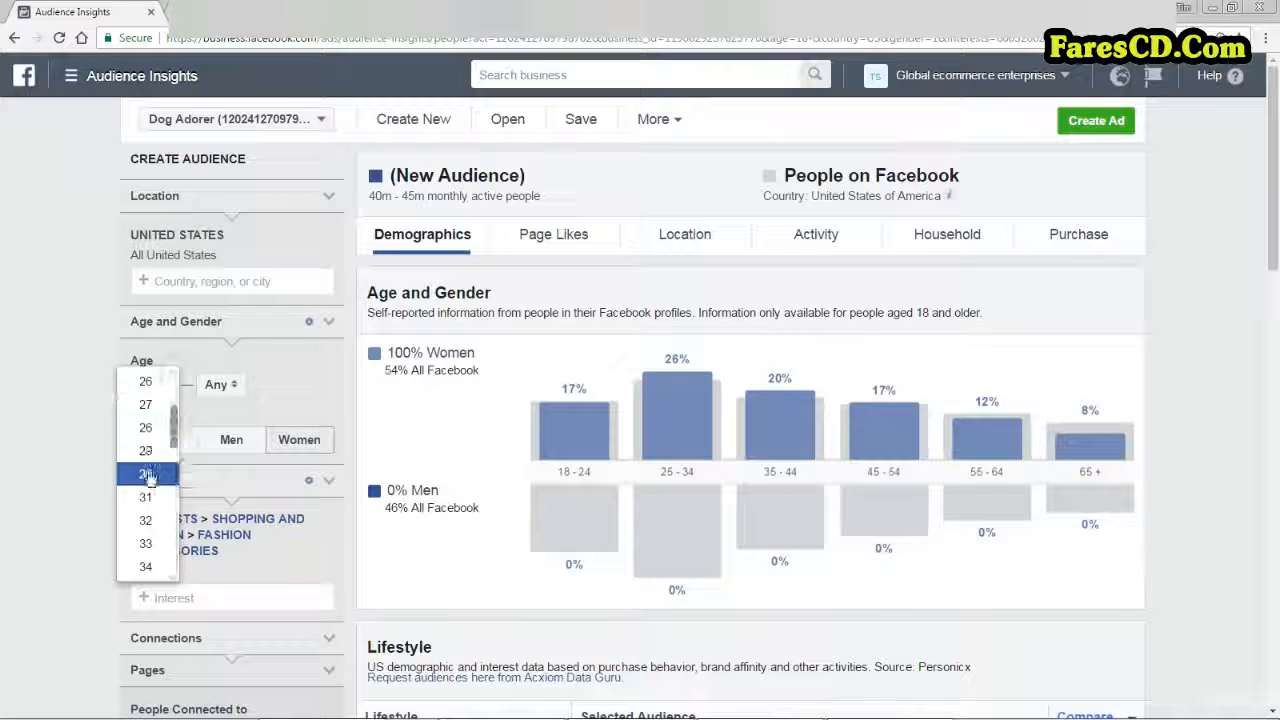
click(146, 474)
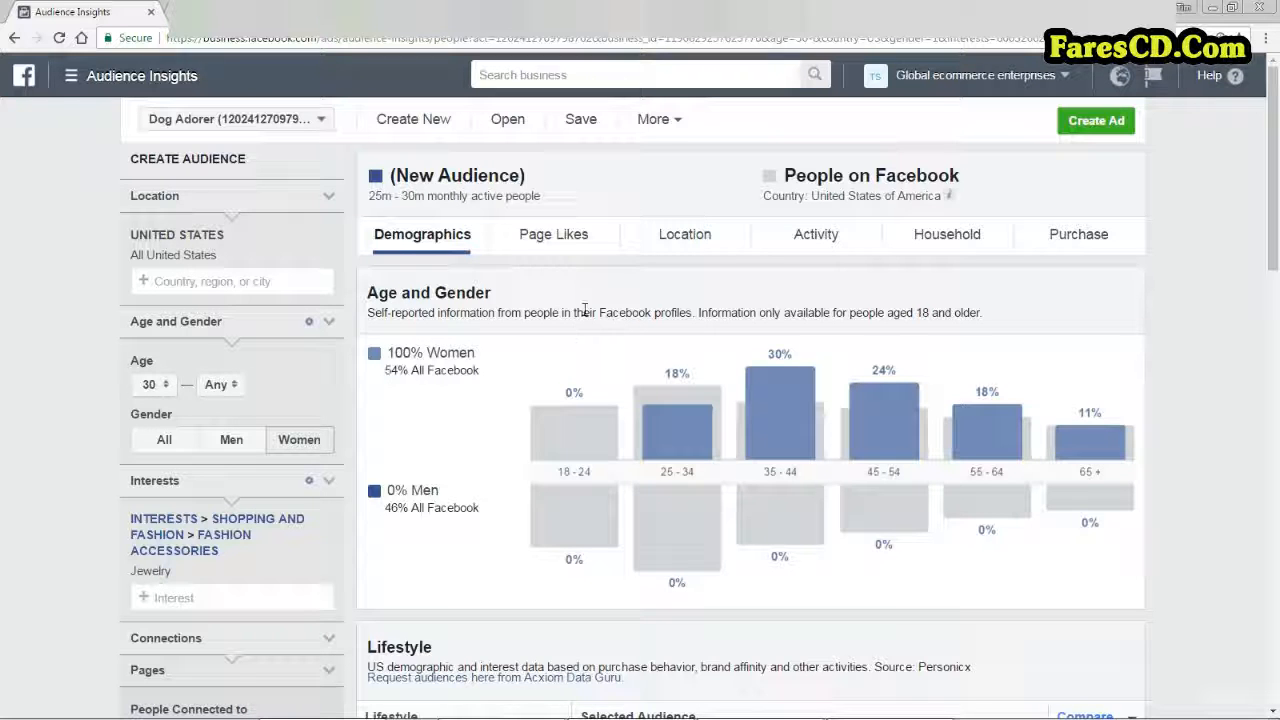
Step: Review the top categories and page likes for the audience of women aged 30 and over
click(575, 249)
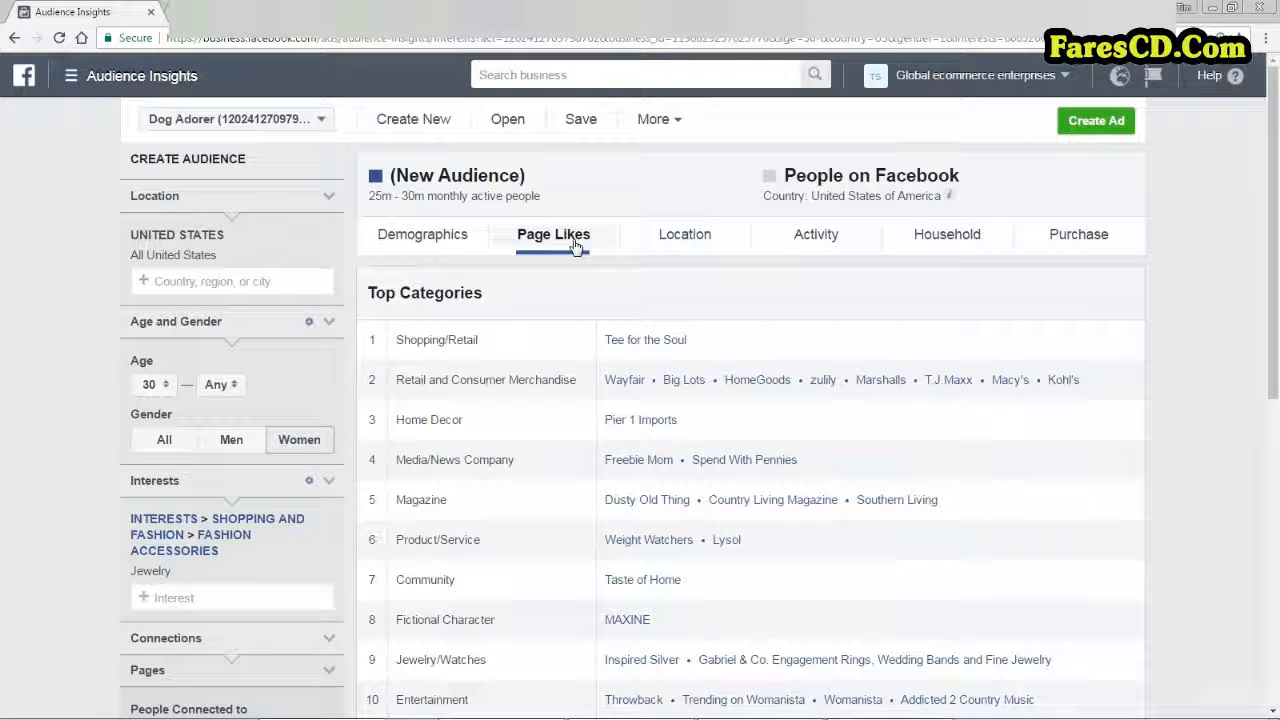
scroll(660, 372, down, 1)
scroll(660, 372, down, 3)
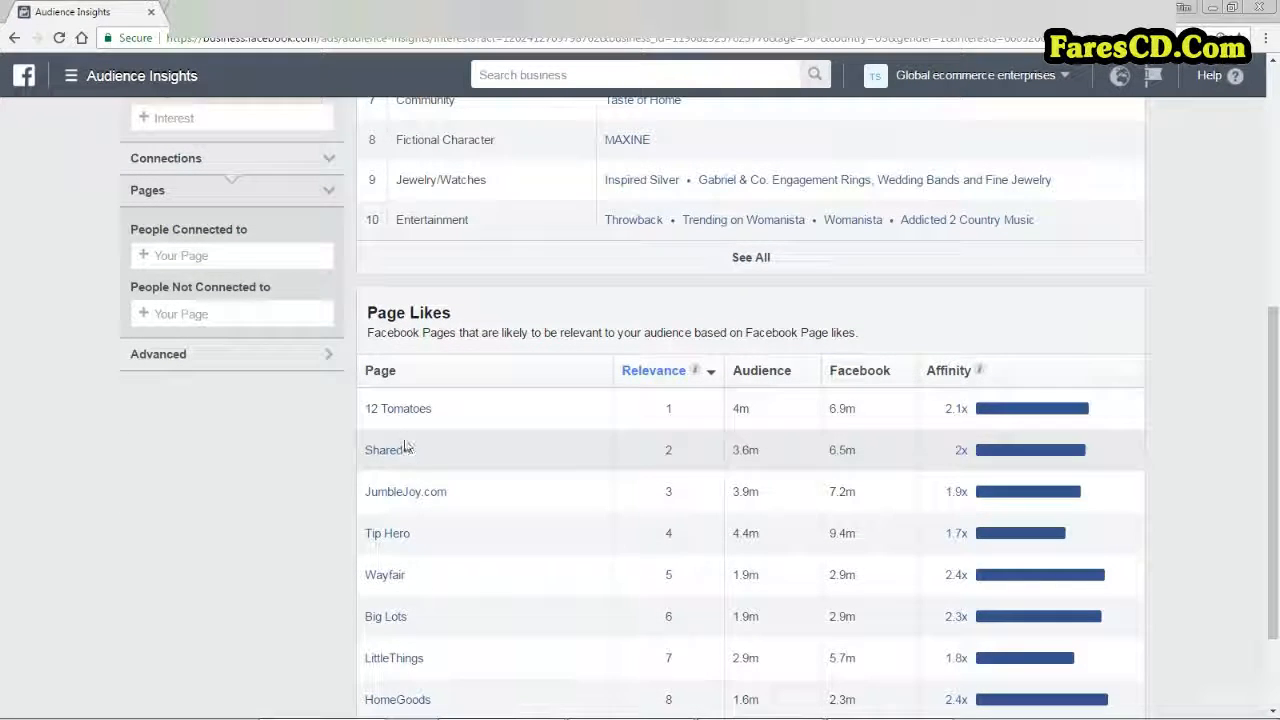
scroll(272, 514, down, 1)
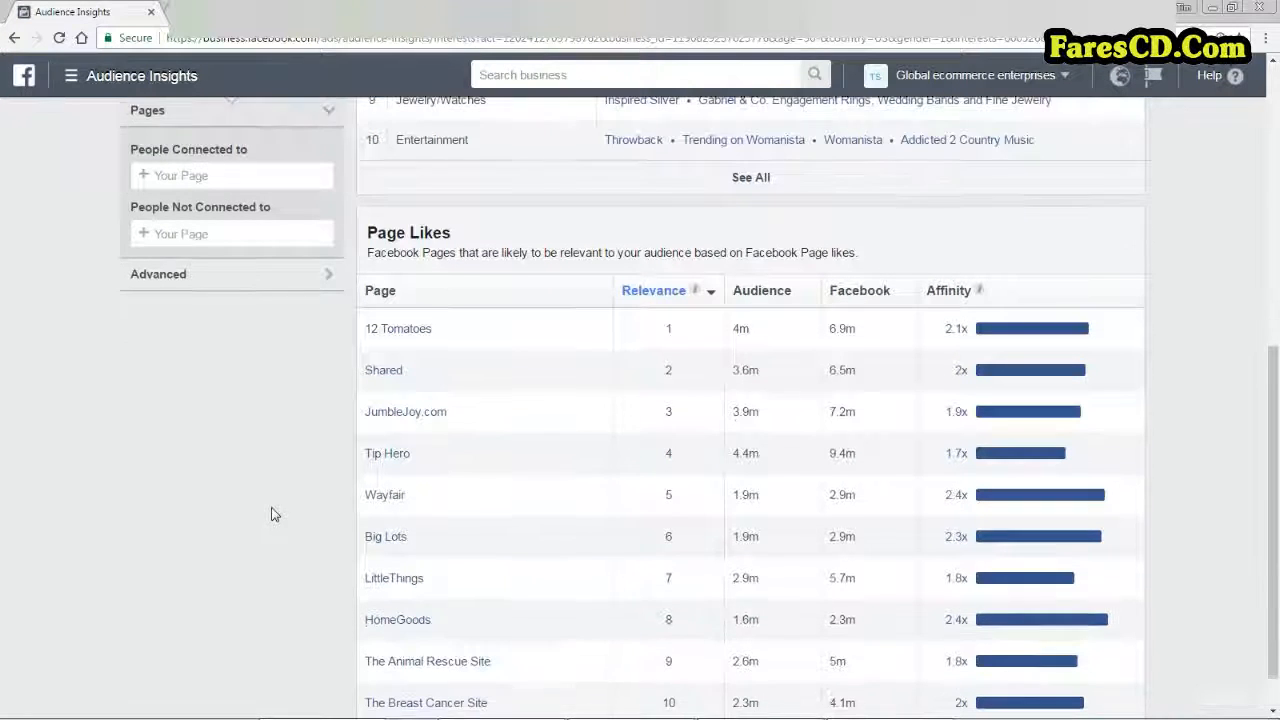
mouse_move(379, 462)
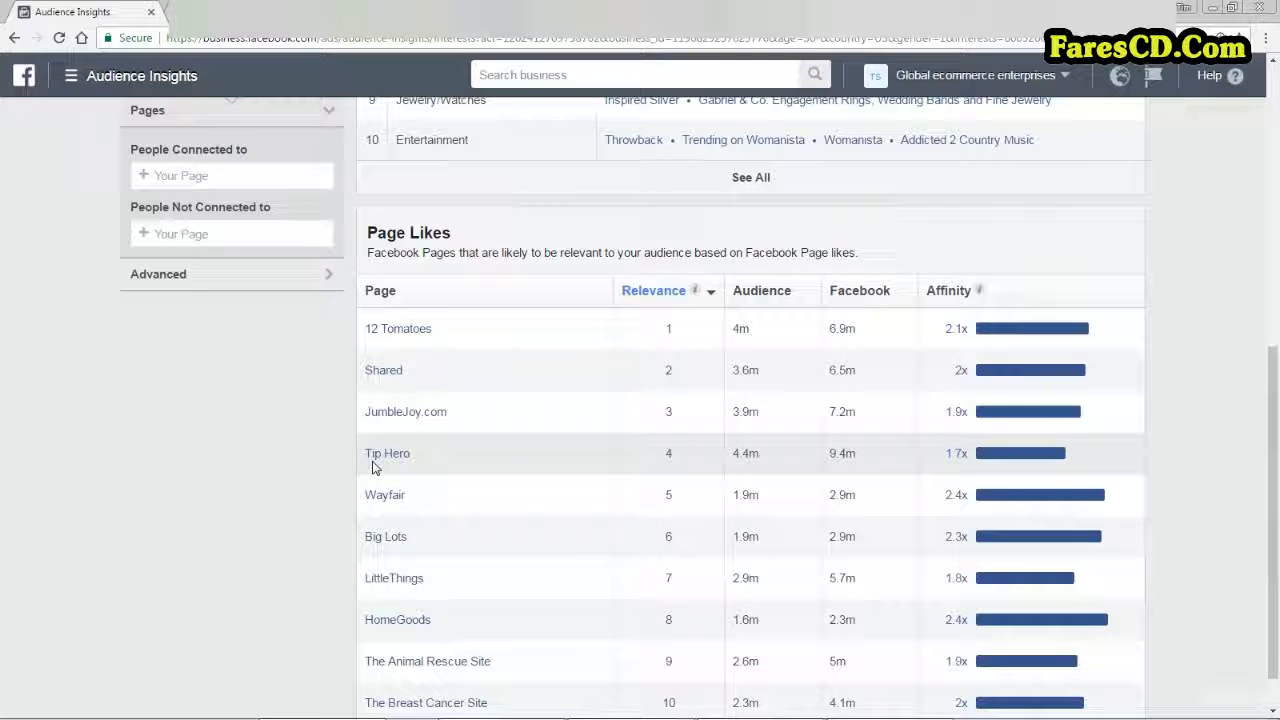
scroll(790, 335, up, 5)
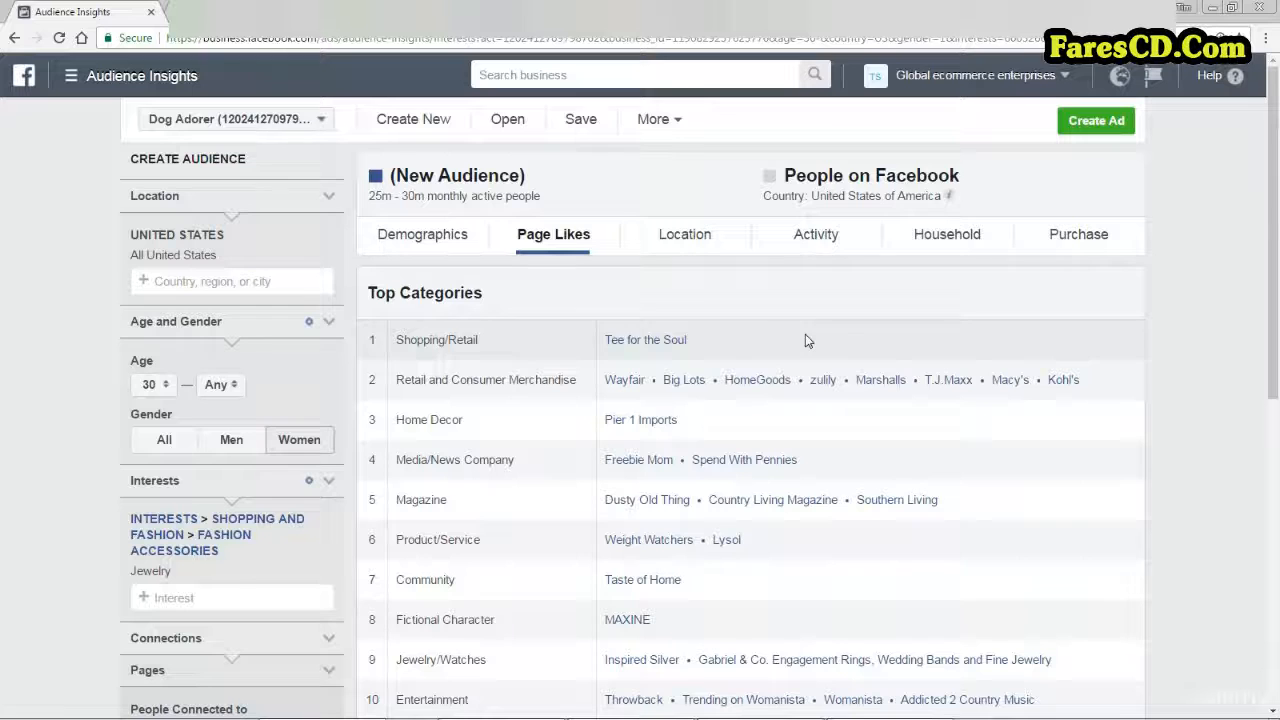
Step: Check the top cities in the location data for the narrowed audience
click(696, 236)
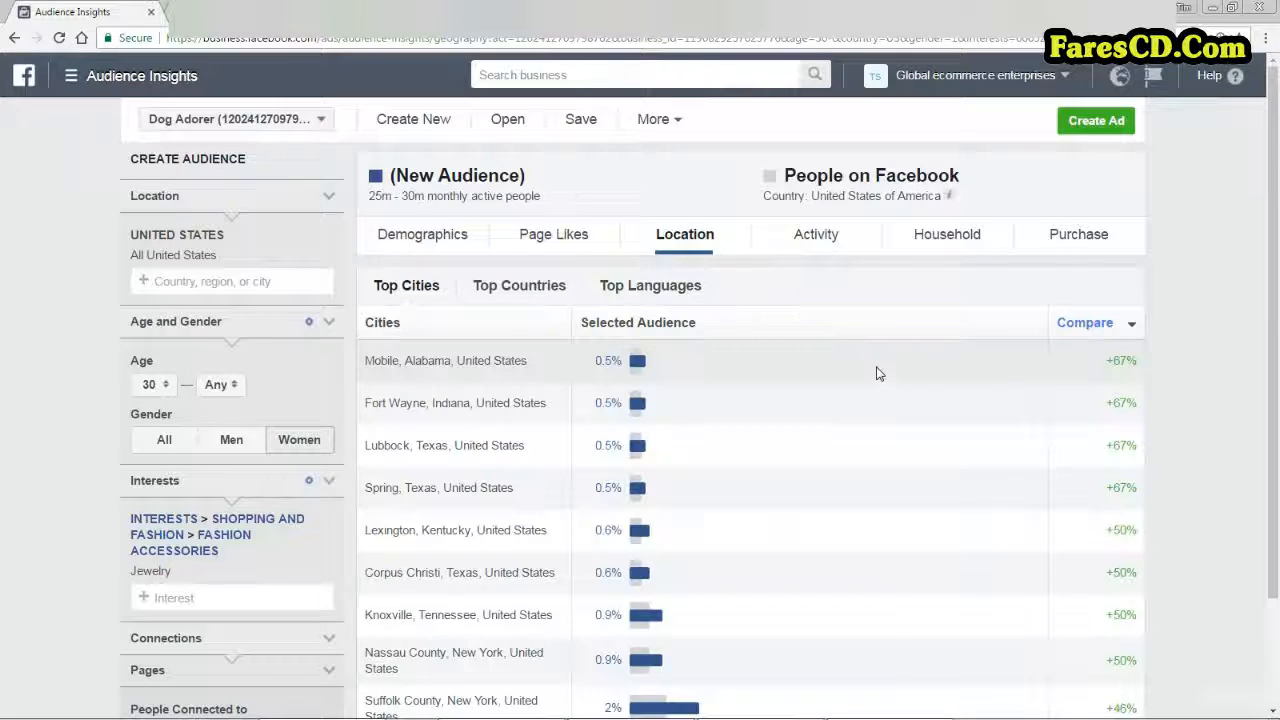
scroll(878, 373, down, 1)
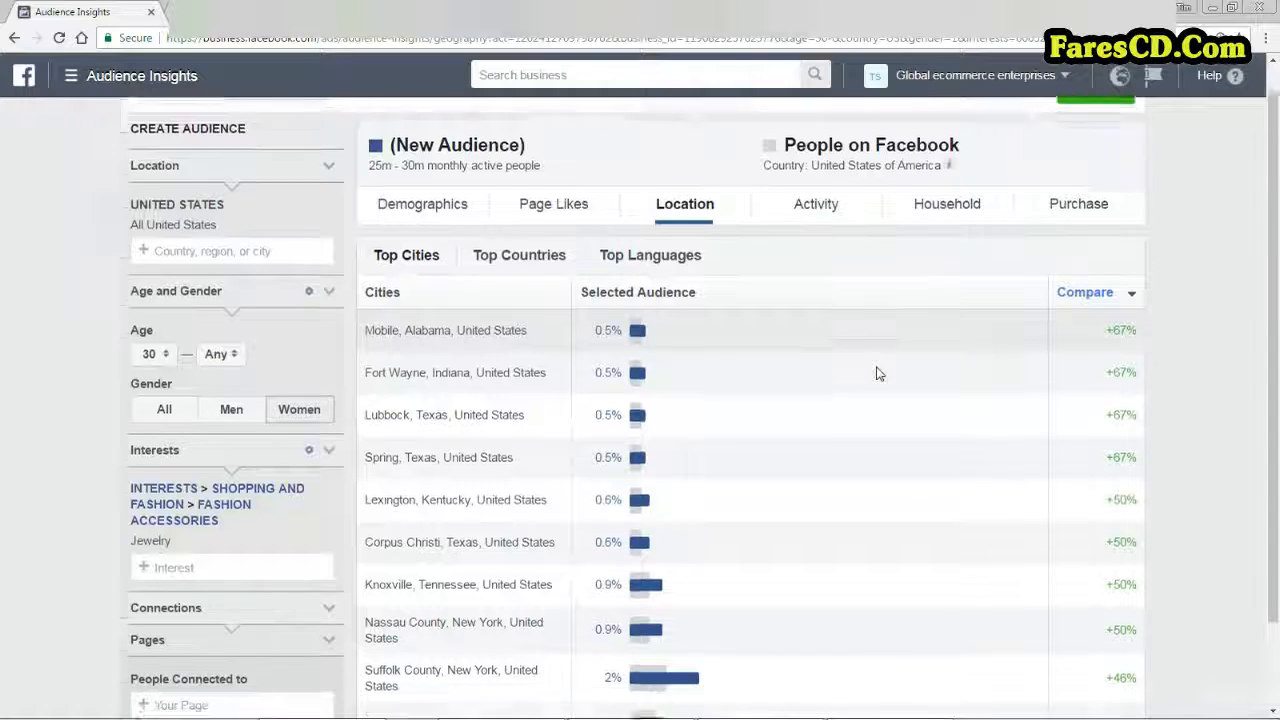
scroll(878, 373, up, 1)
Step: Examine the audience's frequency of activities on Facebook and the devices it uses
click(815, 239)
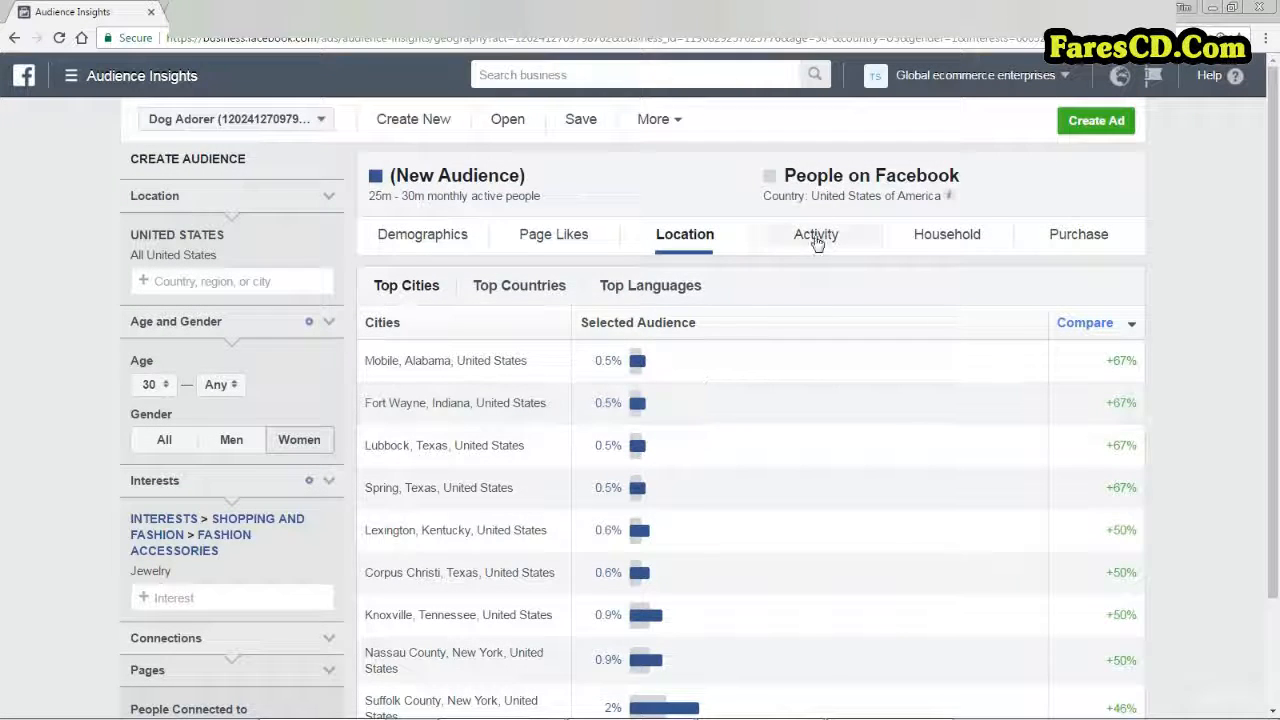
mouse_move(666, 390)
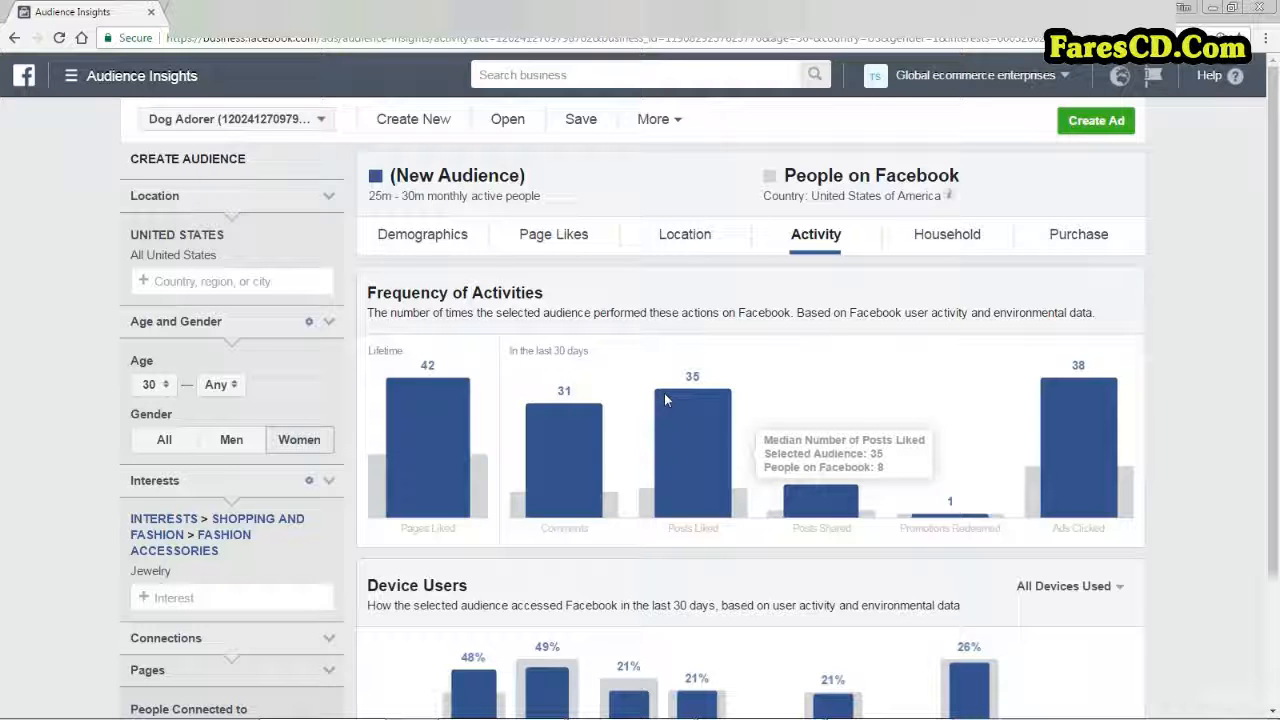
scroll(665, 397, down, 2)
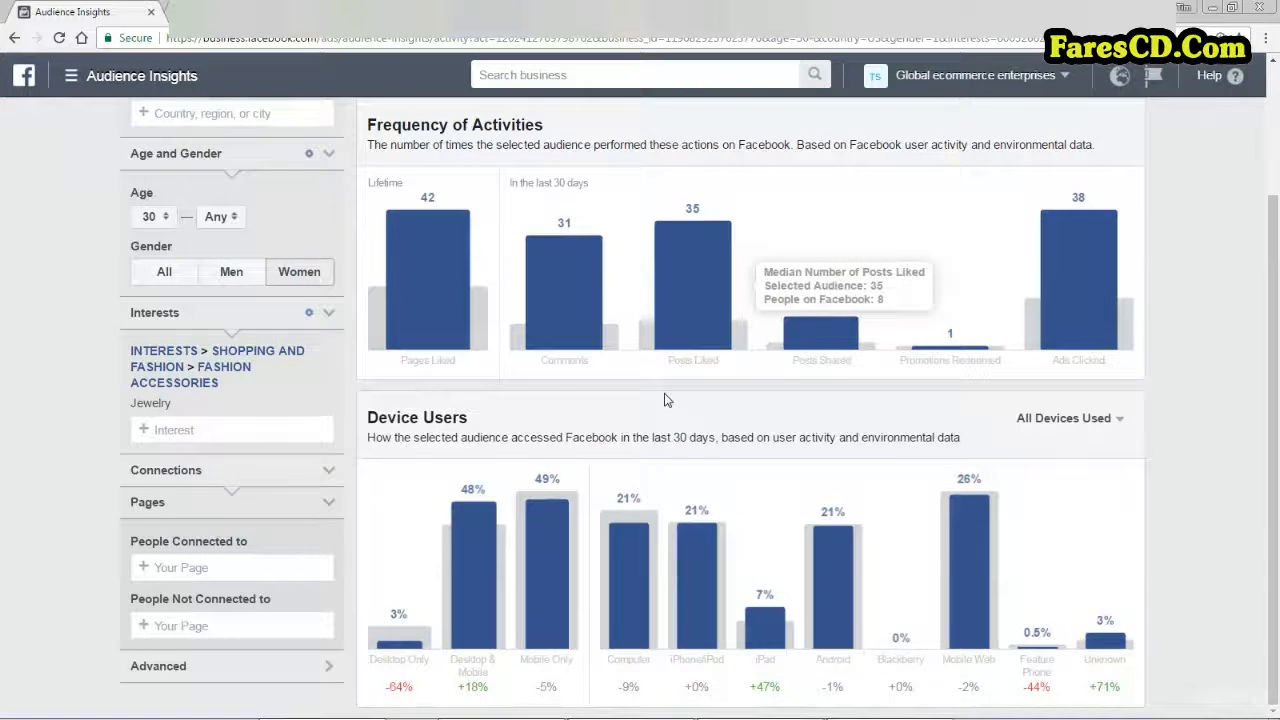
scroll(667, 399, up, 2)
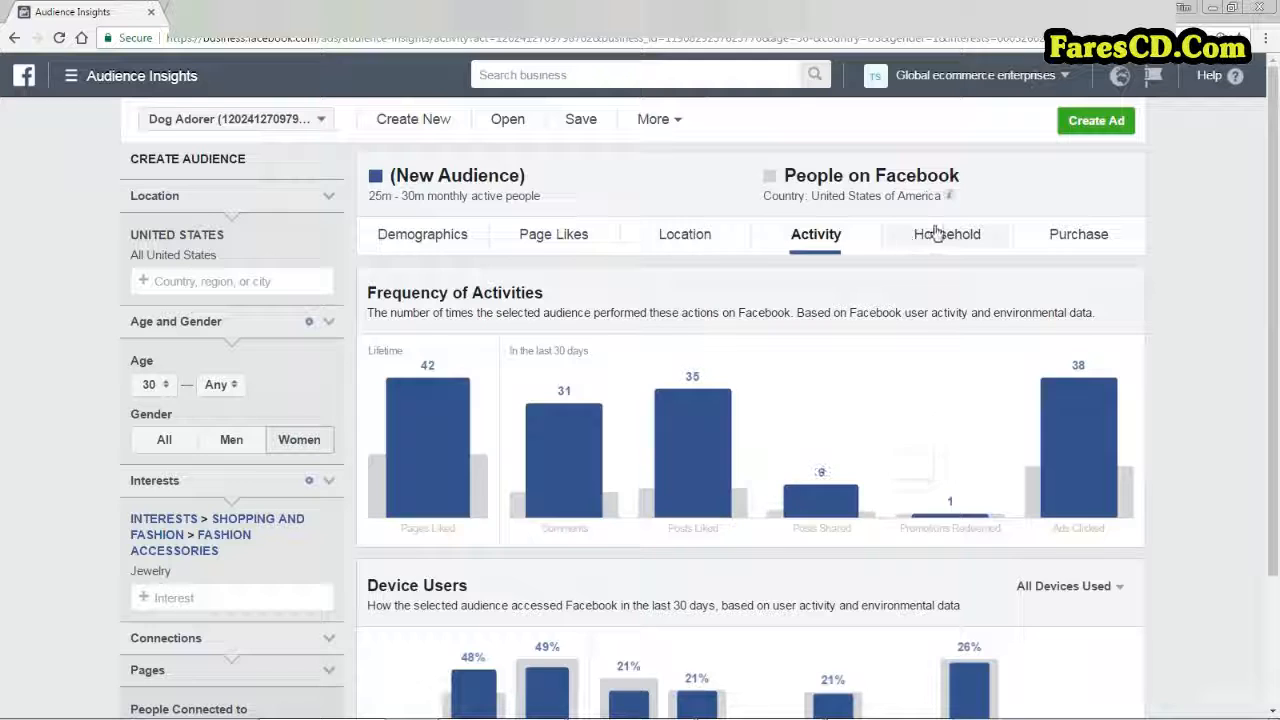
Step: Review the household income, home ownership, household size and home market value data for the narrowed jewelry audience
click(938, 234)
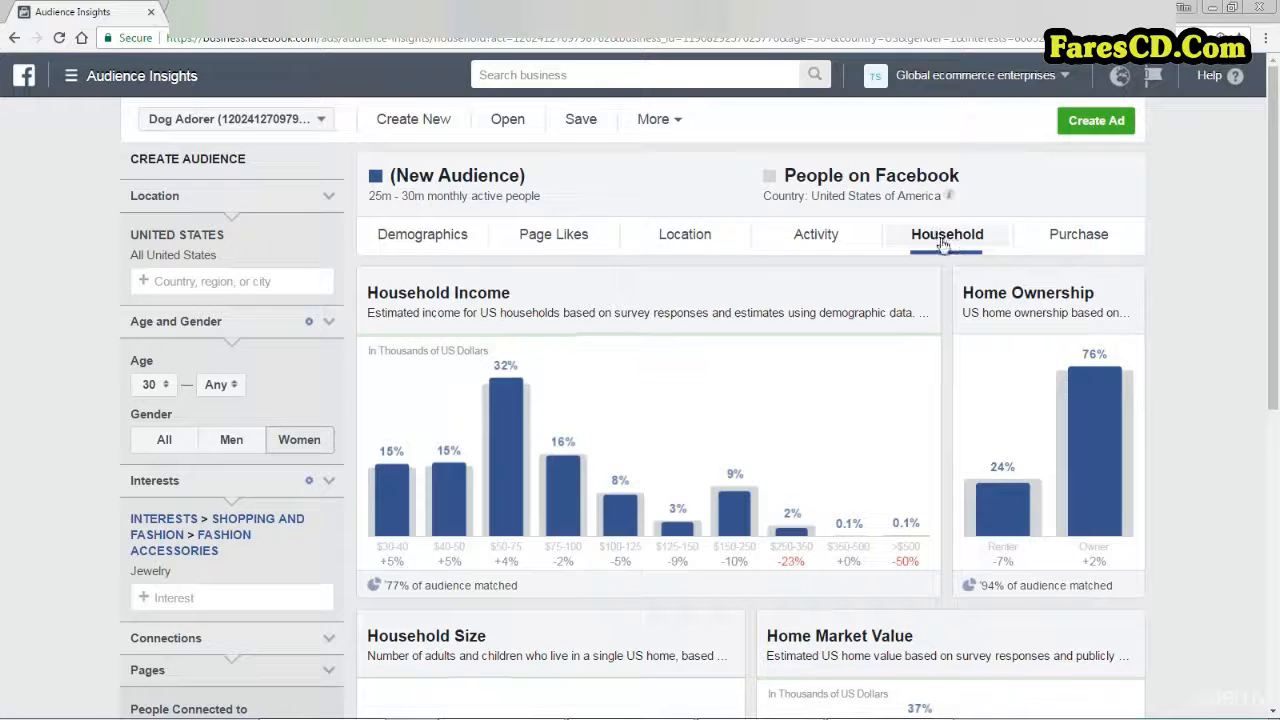
mouse_move(826, 397)
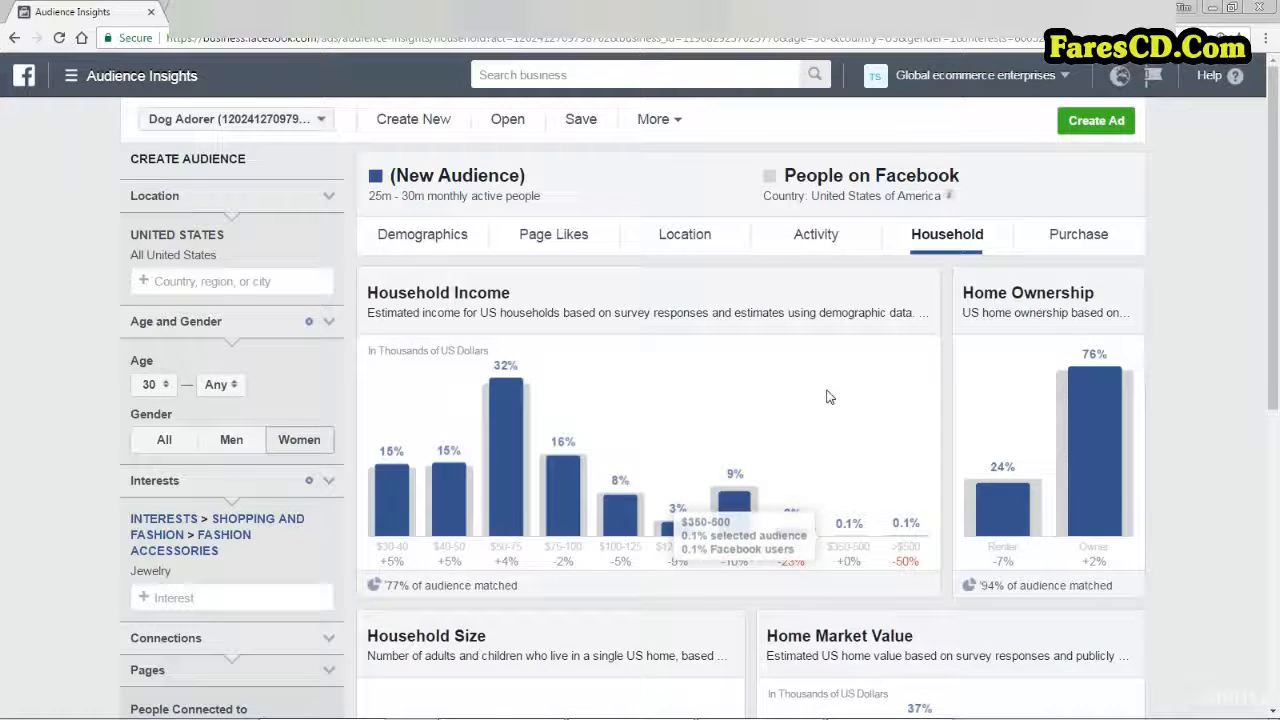
scroll(826, 397, down, 2)
scroll(819, 398, up, 2)
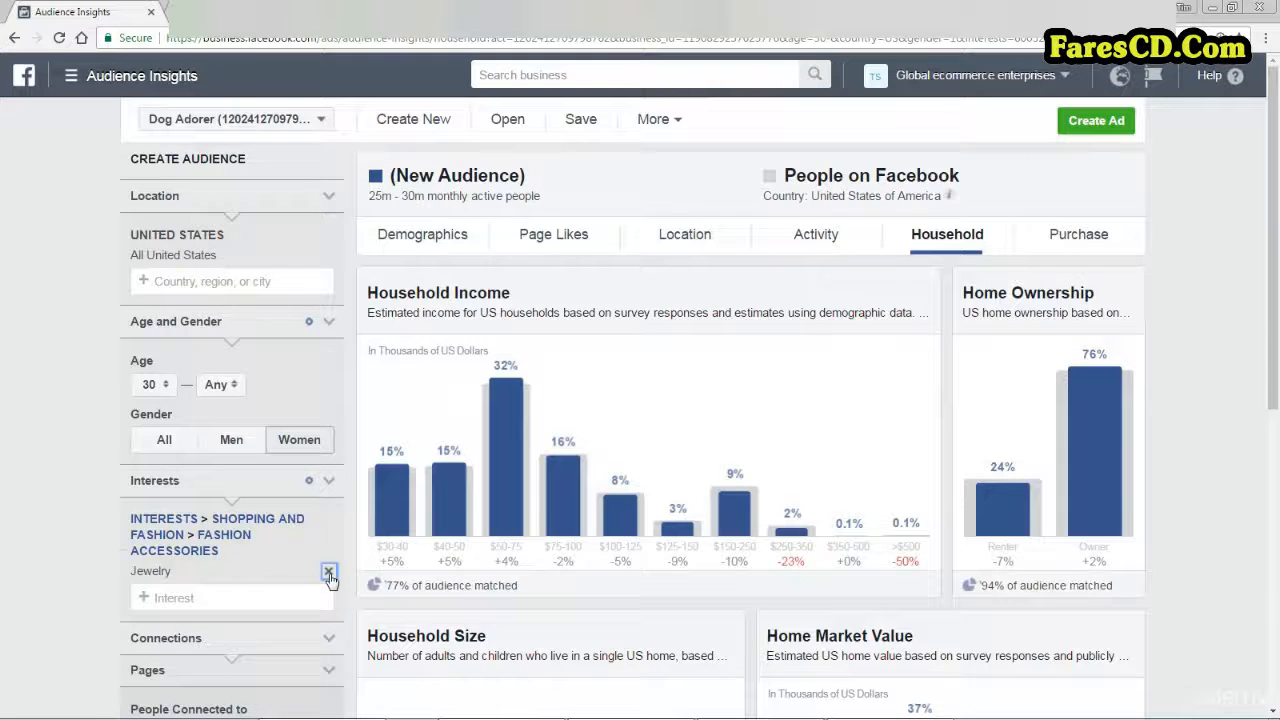
Step: Clear the audience filters by removing the Jewelry interest, including all genders and setting the minimum age to 18
click(328, 575)
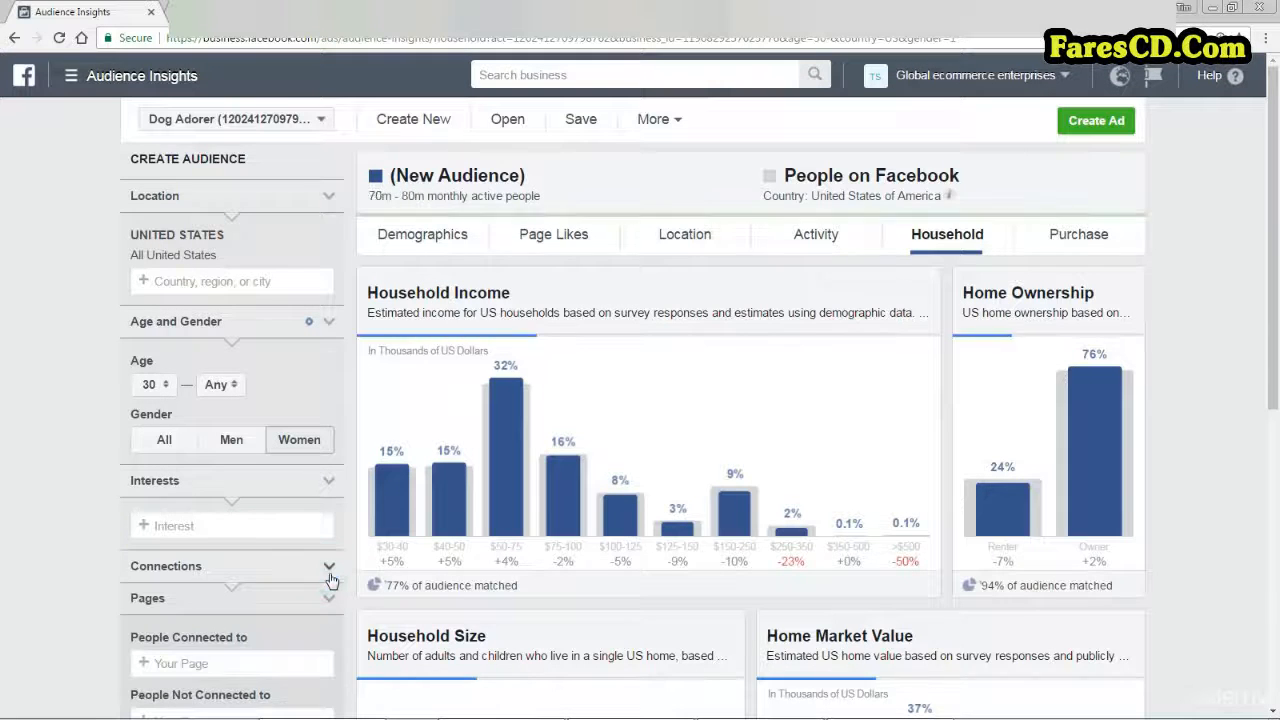
click(165, 441)
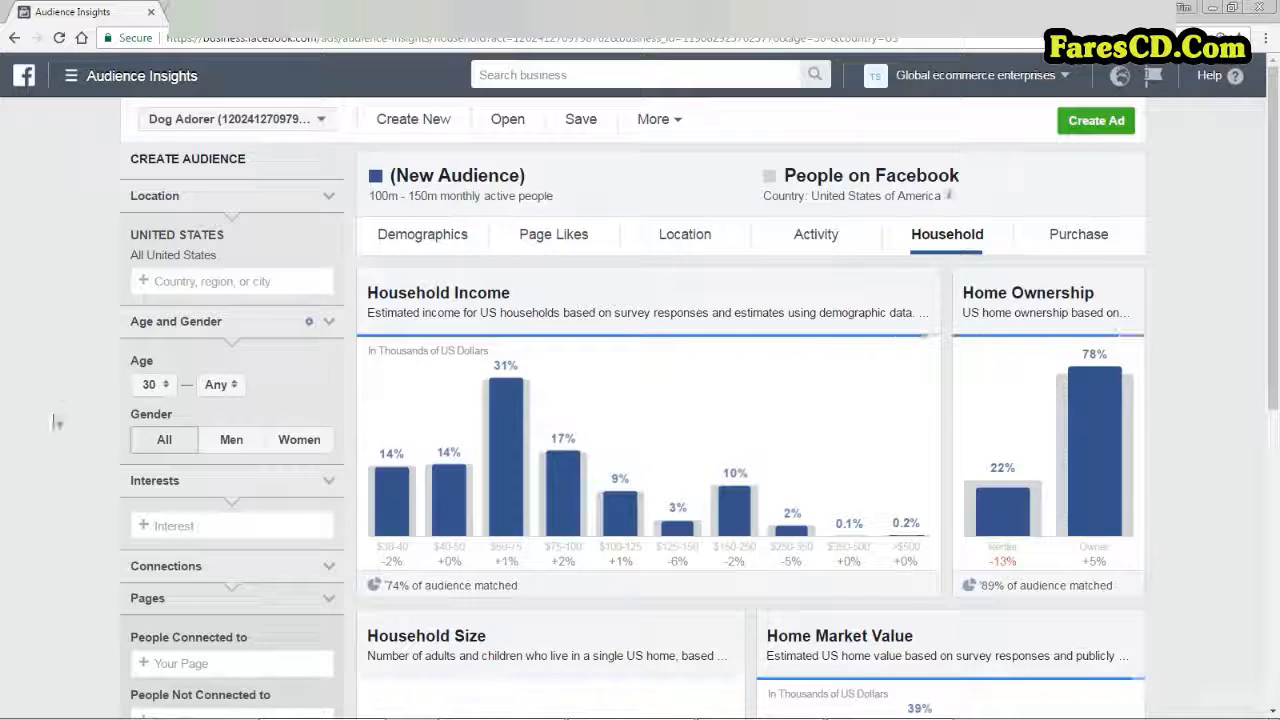
click(148, 384)
scroll(145, 340, up, 3)
click(145, 290)
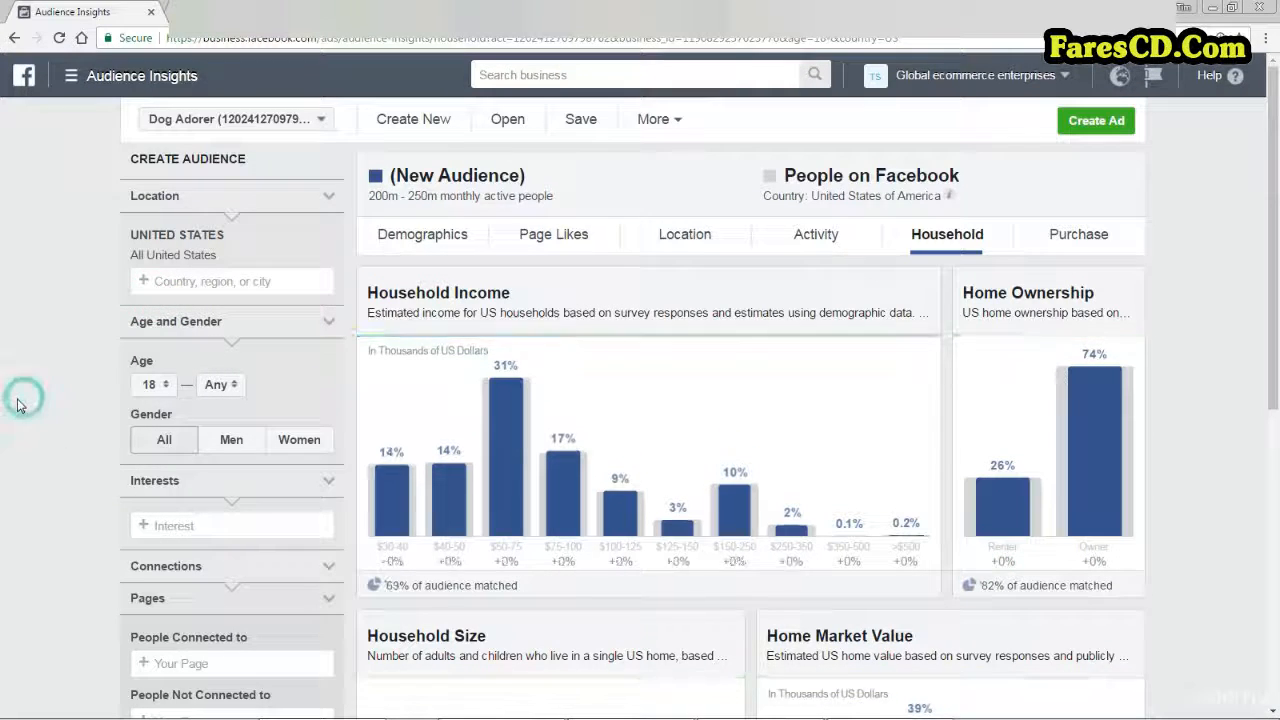
Step: Search the interests for skiing and add Alpine skiing as the audience's interest
scroll(14, 395, down, 1)
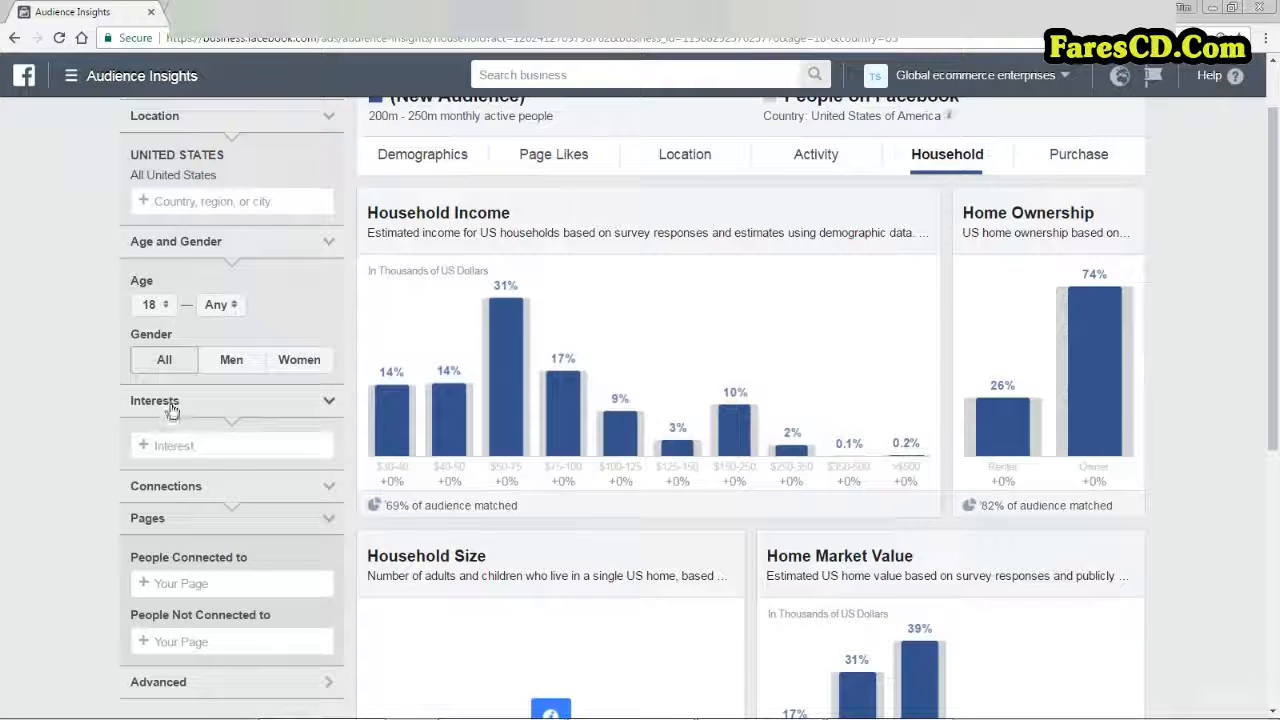
click(183, 444)
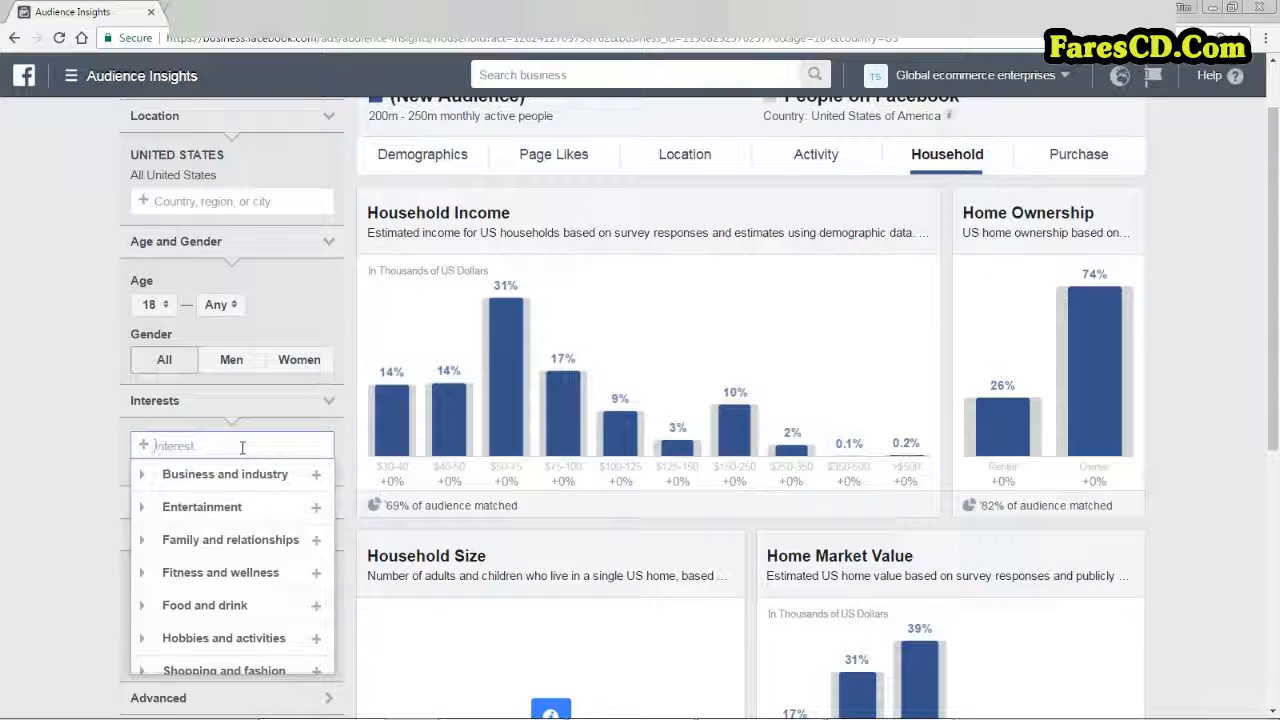
text(s)
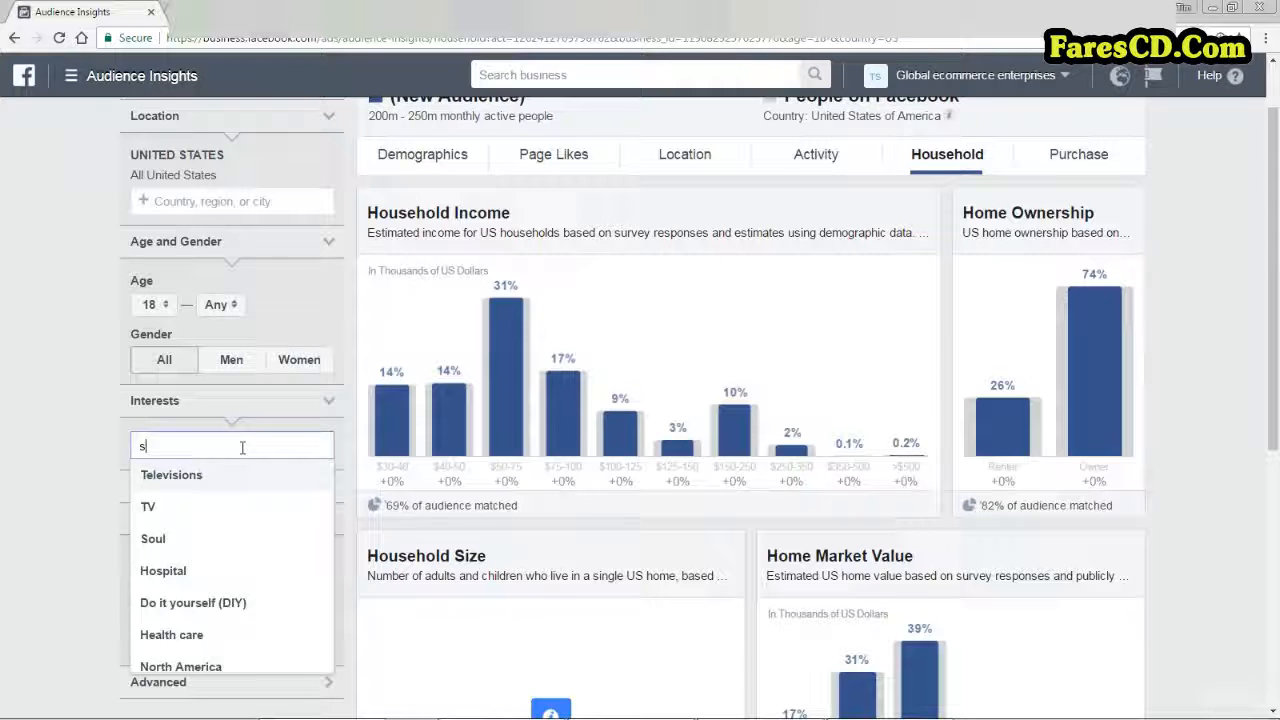
text(kiing)
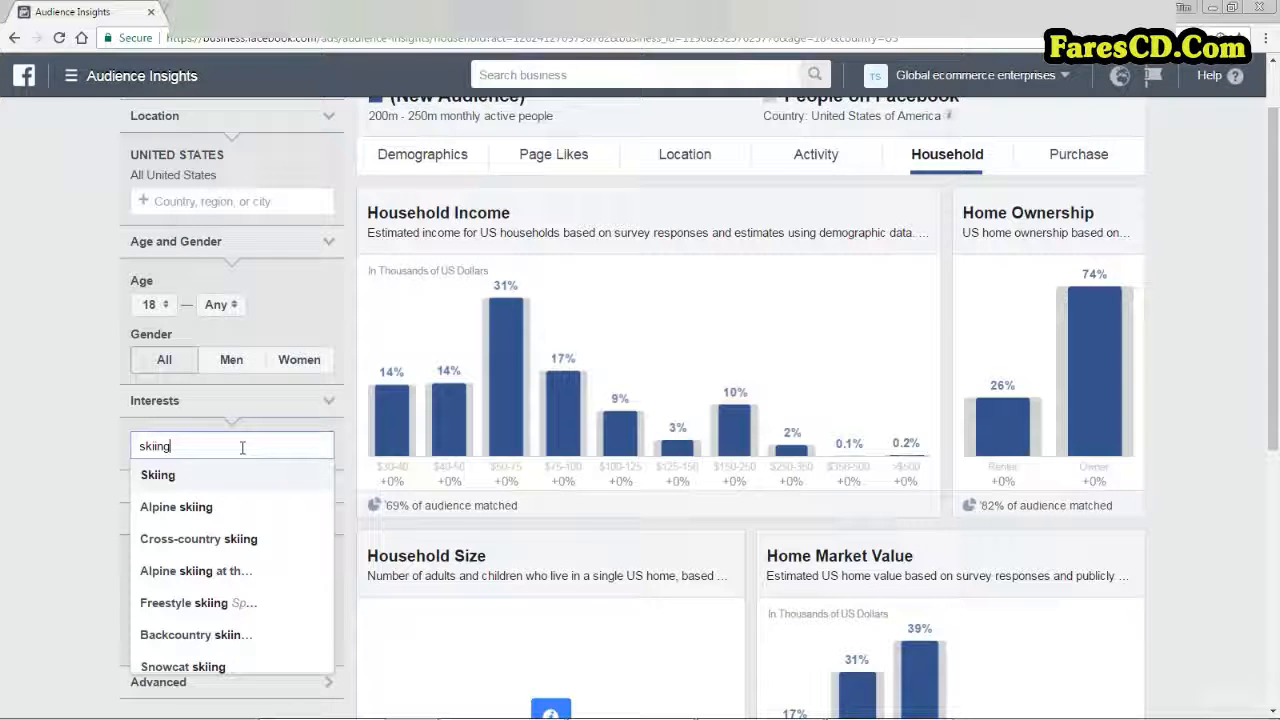
click(165, 506)
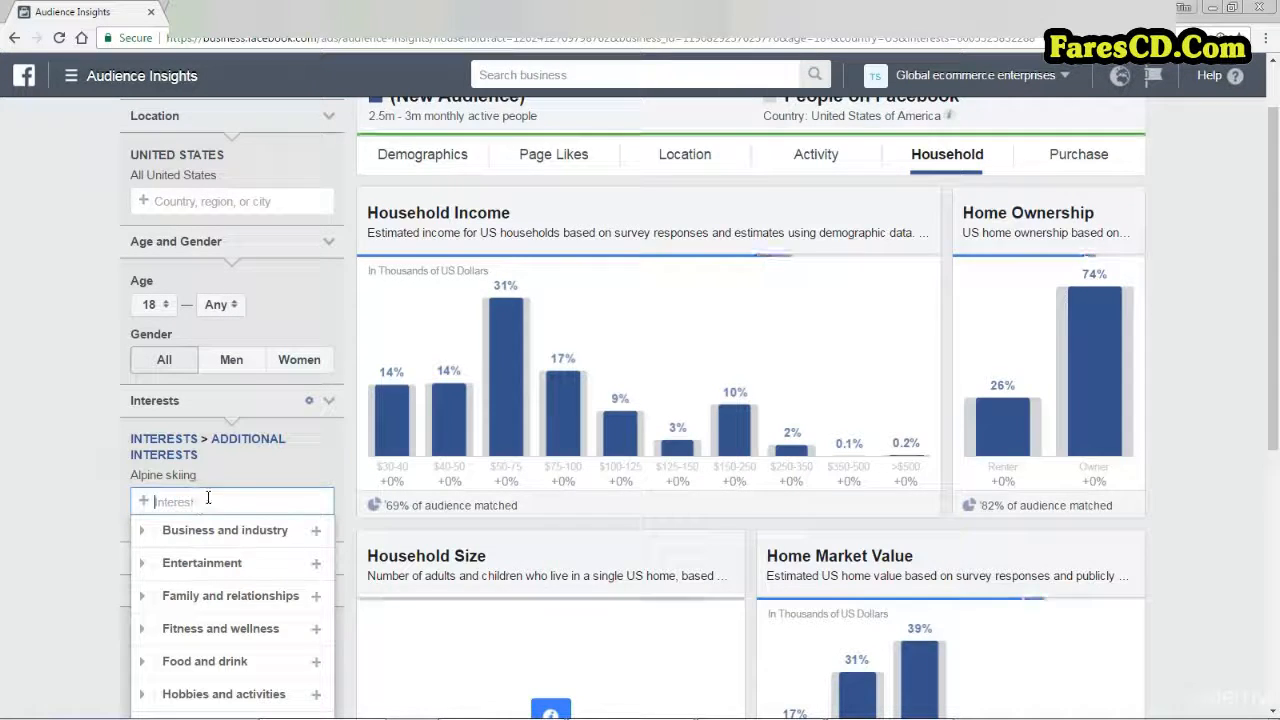
Step: Examine the age and gender demographics of the Alpine skiing audience
click(455, 162)
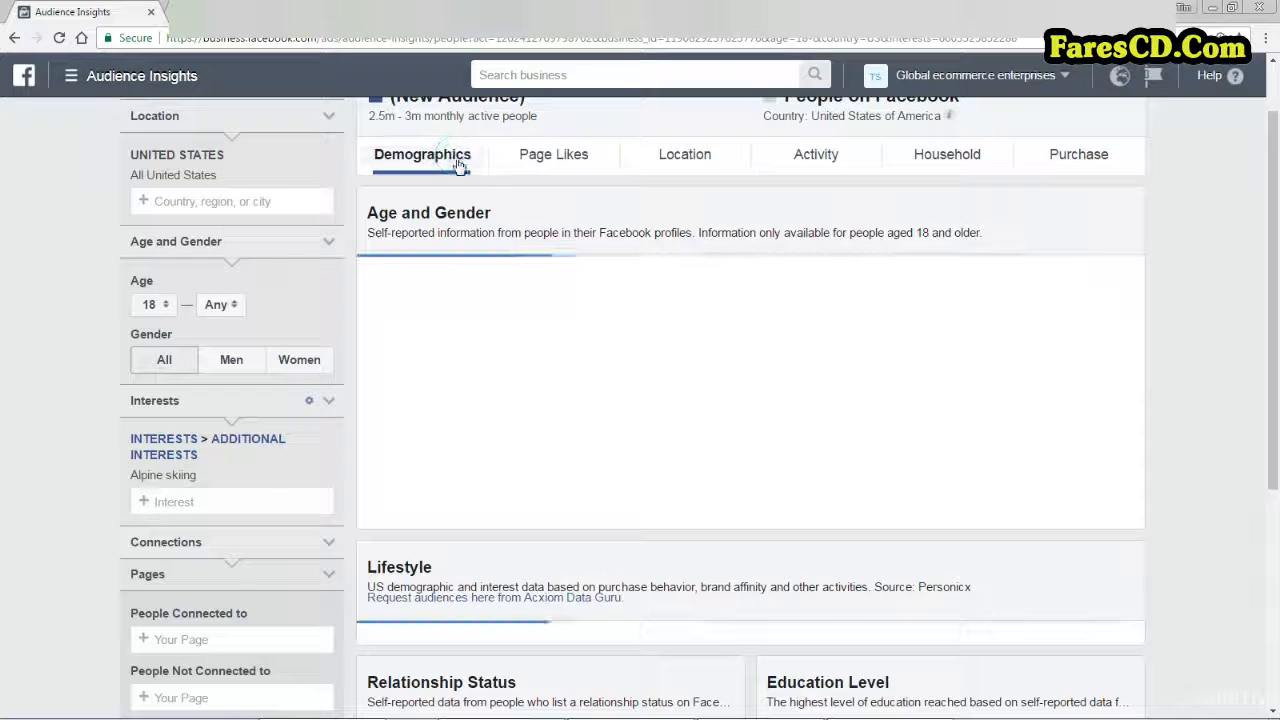
scroll(762, 302, up, 1)
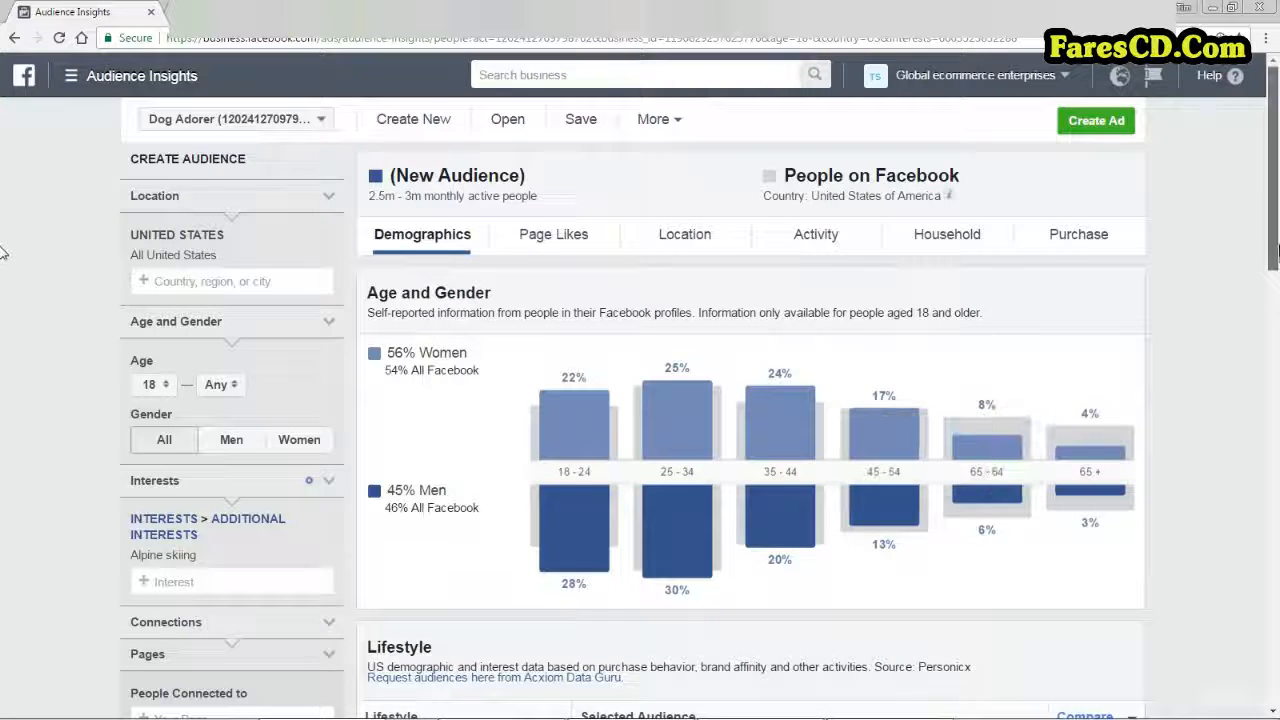
scroll(4, 255, down, 1)
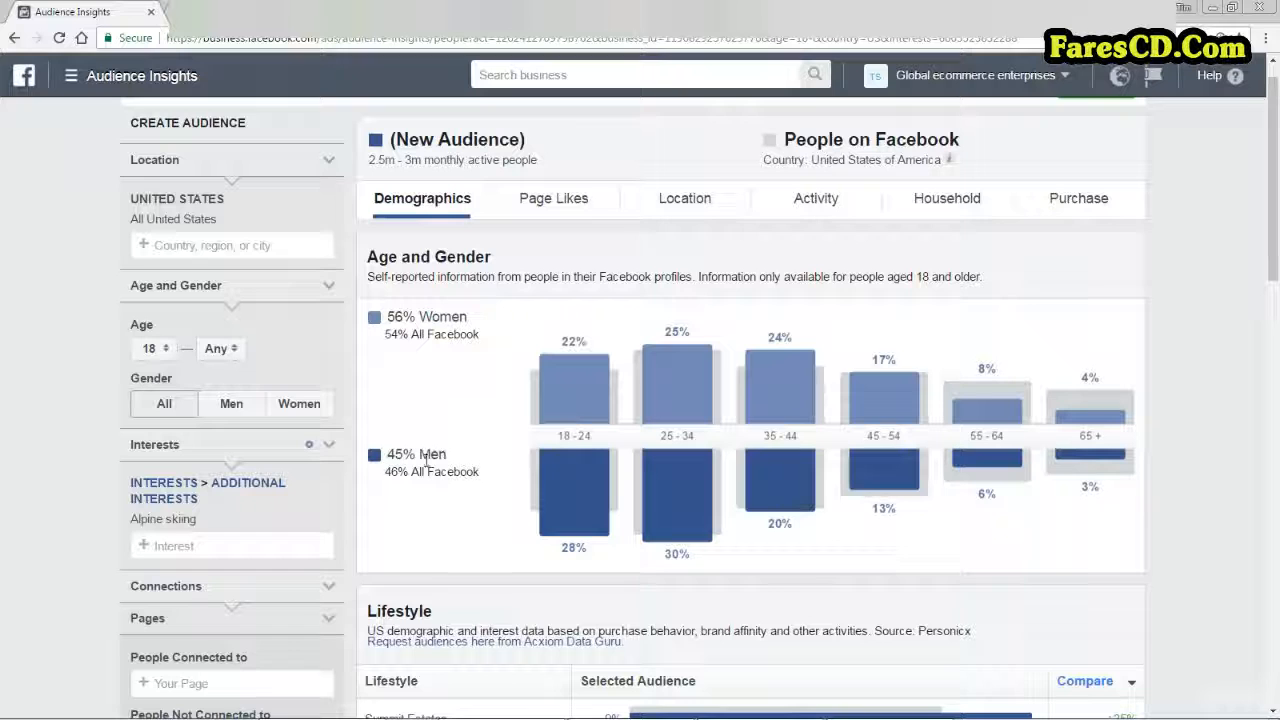
Step: Review the top categories and the relevance and affinity of the page likes for the Alpine skiing audience
click(576, 207)
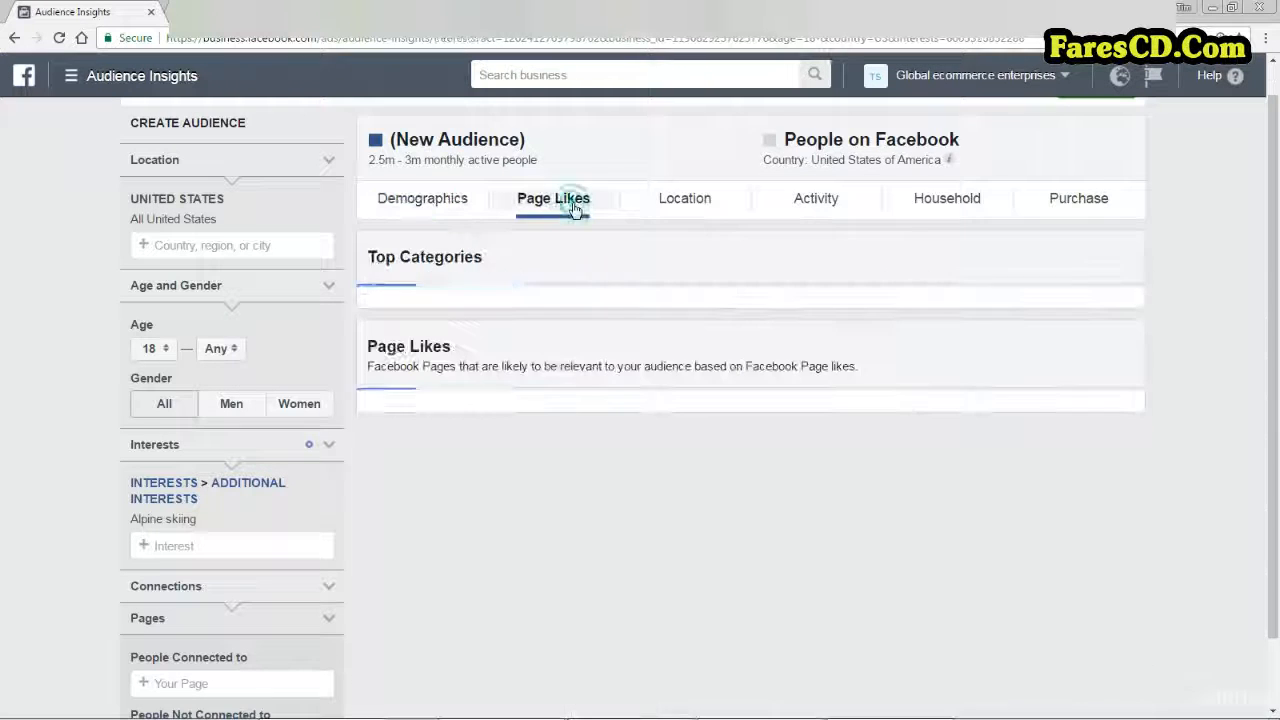
scroll(869, 456, down, 2)
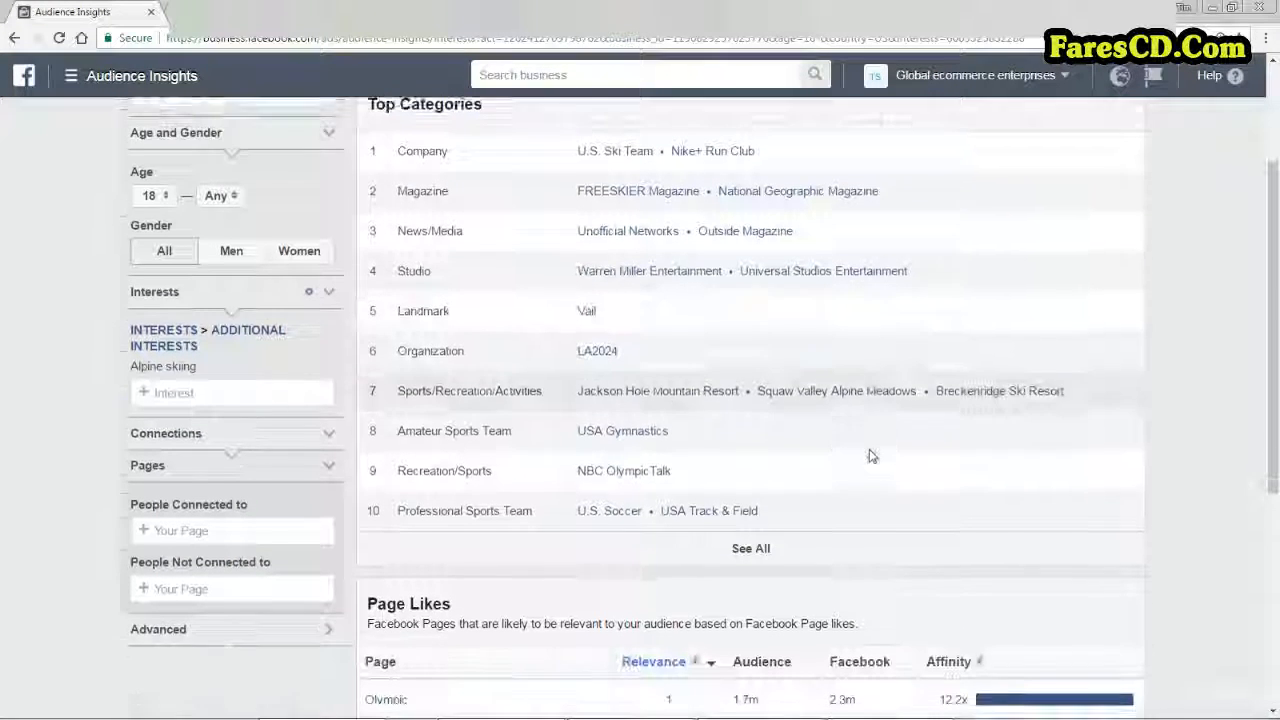
scroll(869, 456, down, 4)
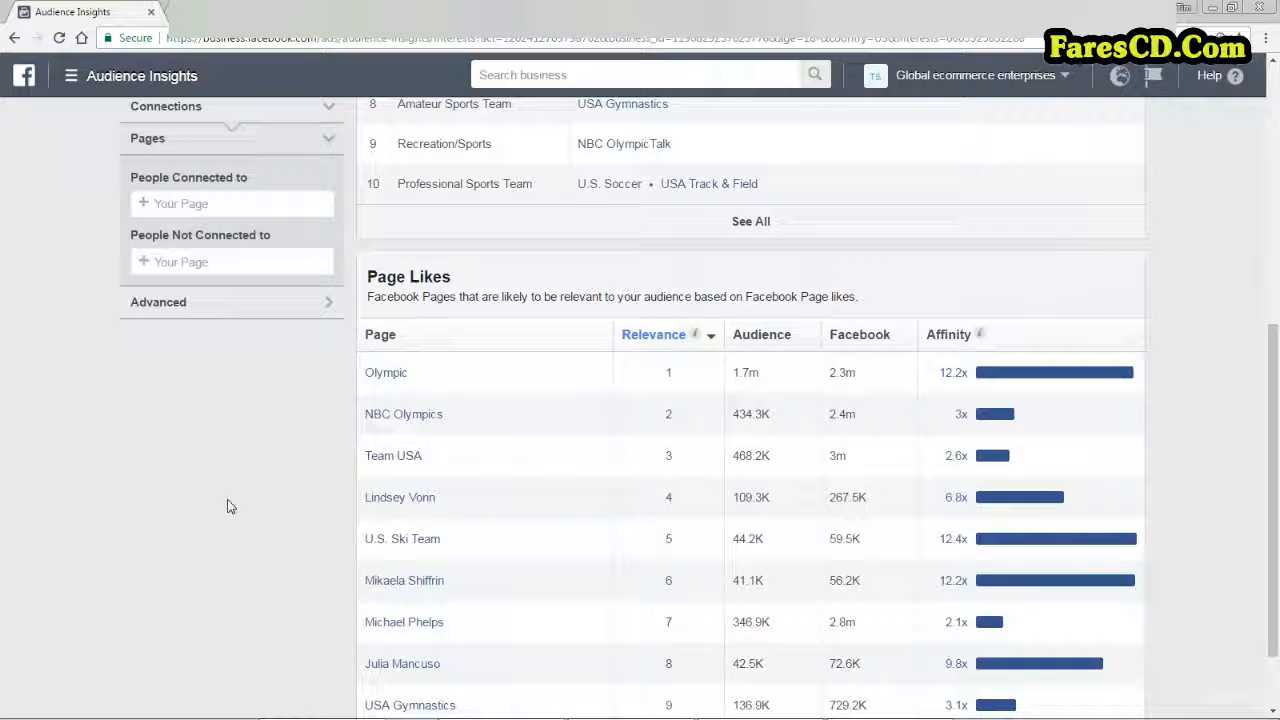
scroll(228, 507, down, 1)
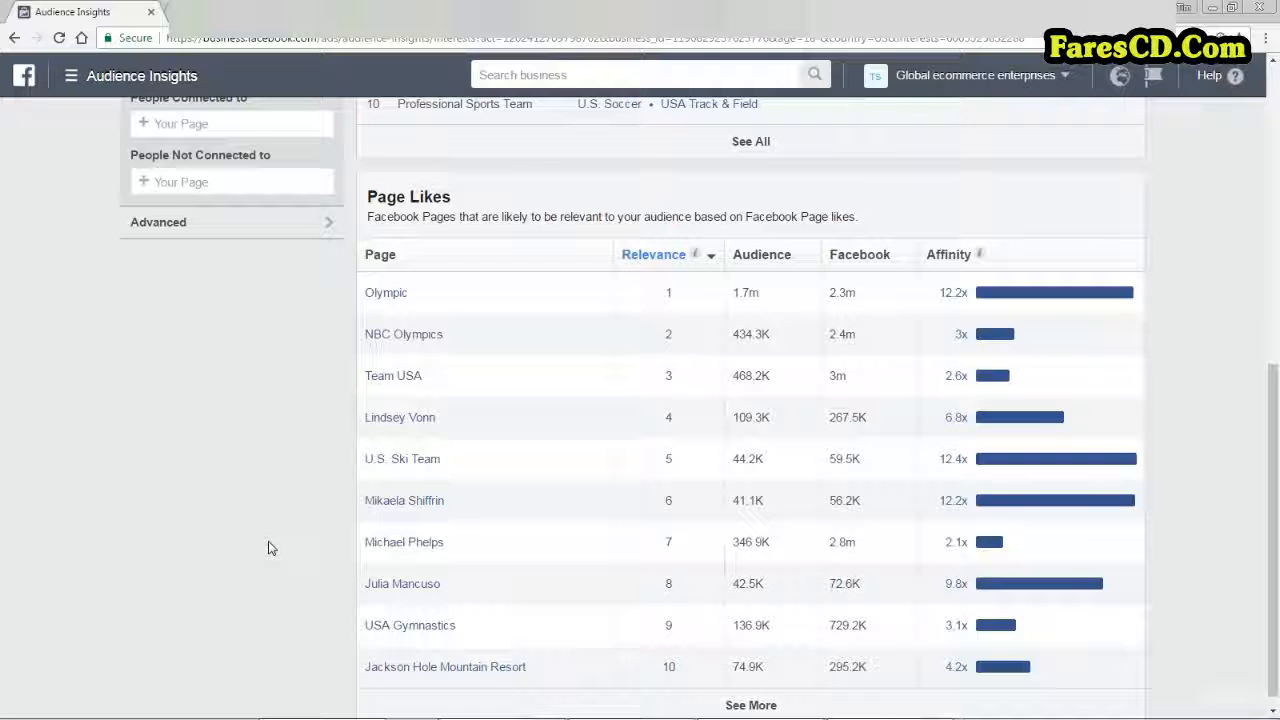
scroll(212, 546, up, 5)
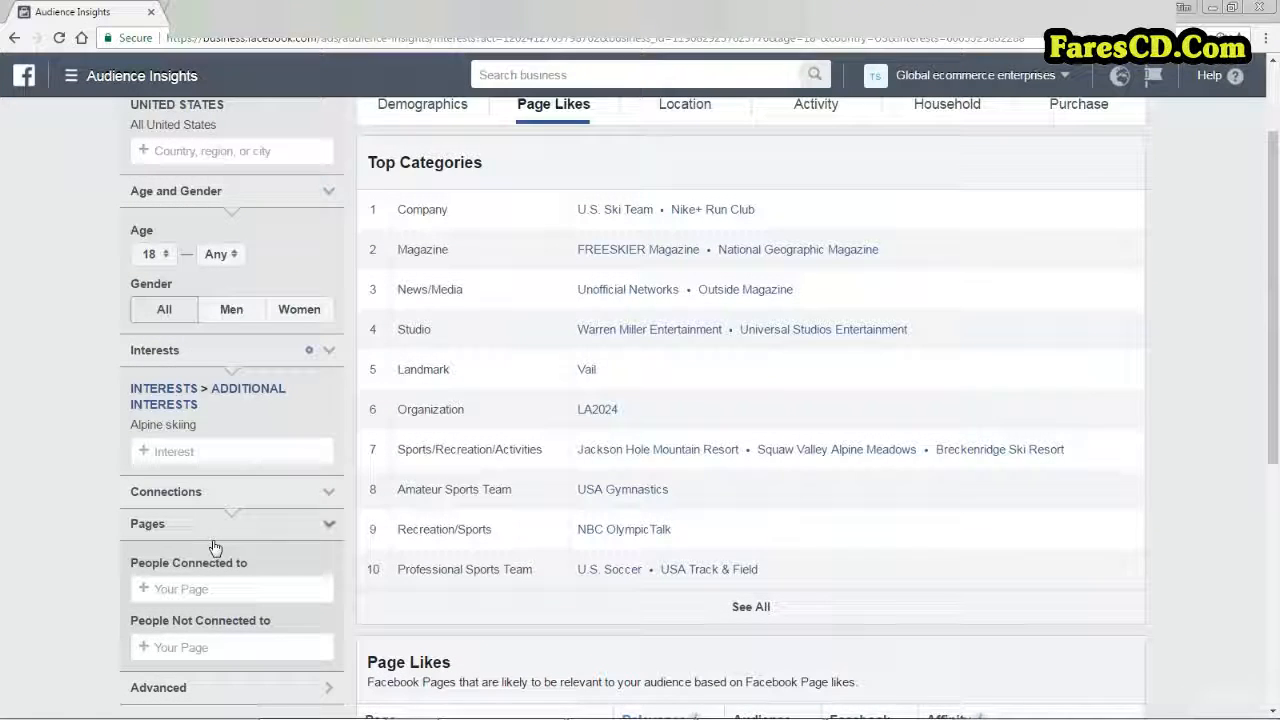